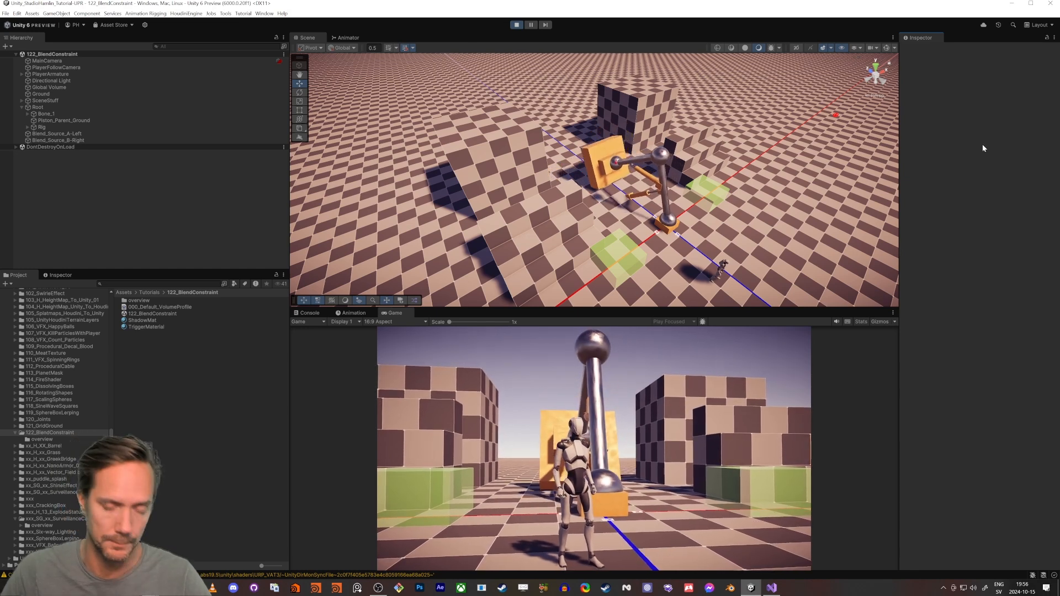
# View the running mechanical arm up close and from above in the scene, and exit Play mode
pyautogui.moveTo(682, 196); pyautogui.dragTo(641, 192, button='right')
pyautogui.press('w')
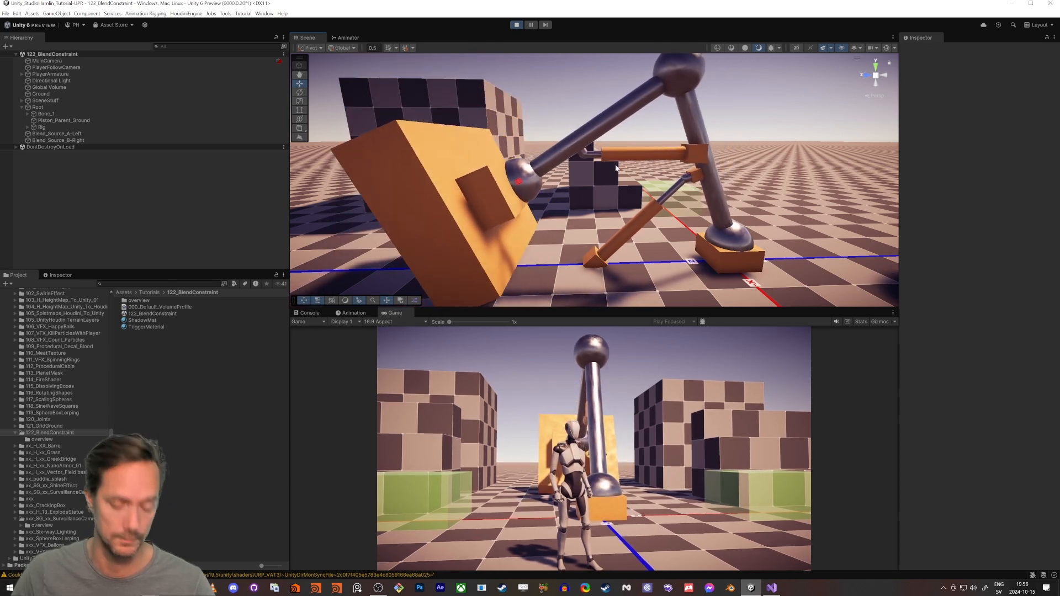
pyautogui.keyDown('alt'); pyautogui.moveTo(645, 172); pyautogui.dragTo(452, 222); pyautogui.keyUp('alt')
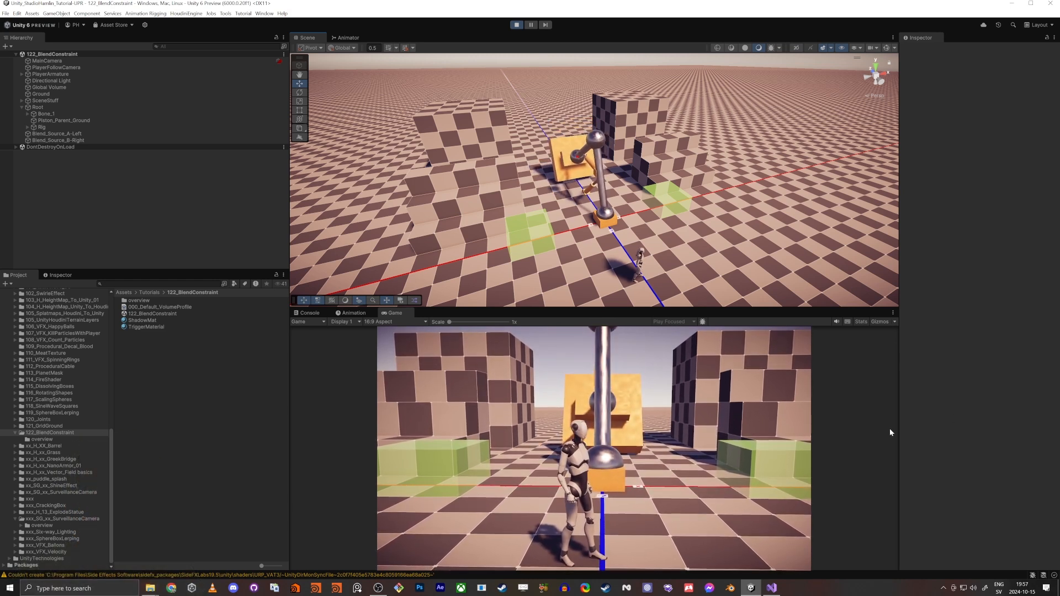
pyautogui.click(513, 25)
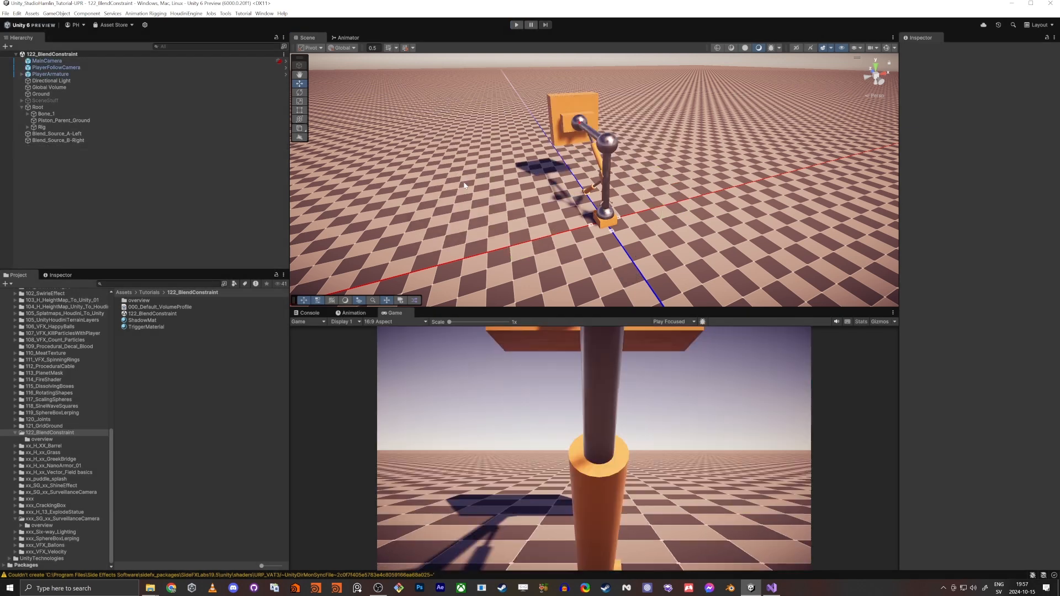
# Delete the Blend_Source_A-Left and Blend_Source_B-Right objects from the scene
pyautogui.press('a')
pyautogui.moveTo(464, 186); pyautogui.dragTo(682, 119, button='right')
pyautogui.press('w')
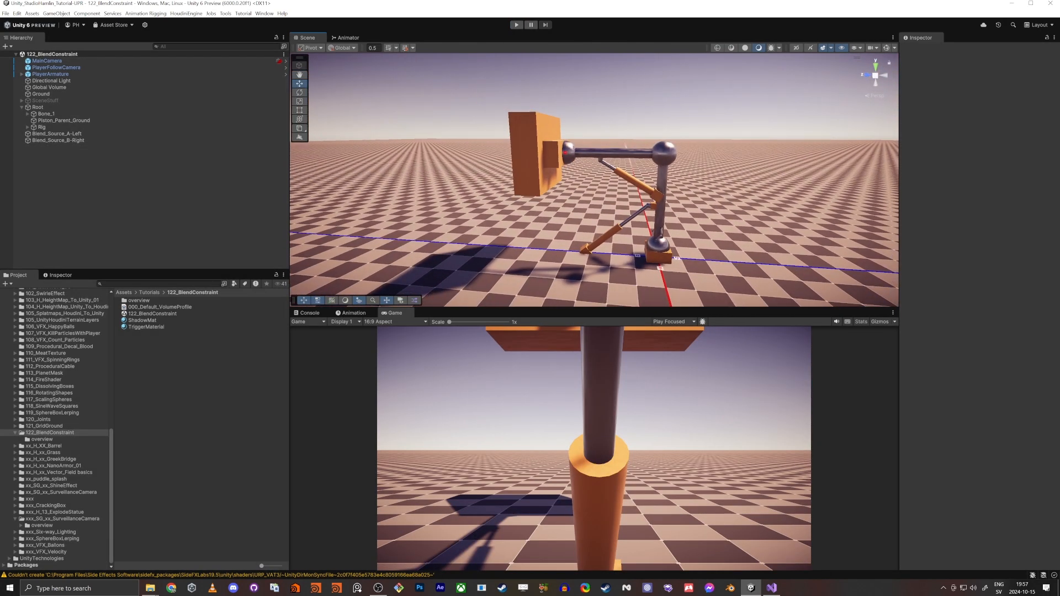
pyautogui.click(49, 133)
pyautogui.keyDown('shift'); pyautogui.click(49, 140); pyautogui.keyUp('shift')
pyautogui.press('Delete')
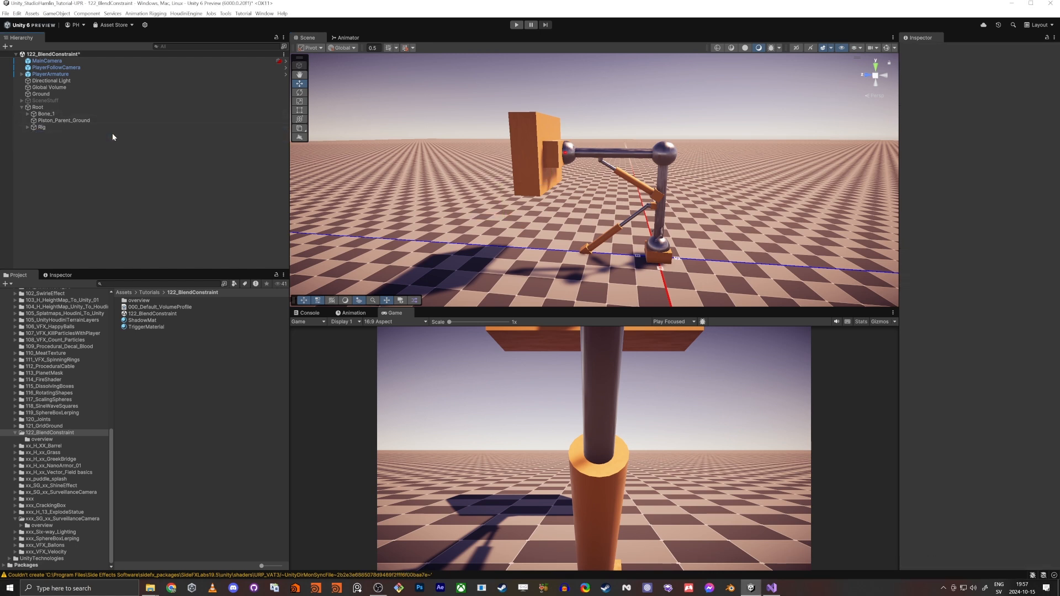
# Remove the Blend Constraint component from the Rig object under Root
pyautogui.click(38, 108)
pyautogui.click(41, 127)
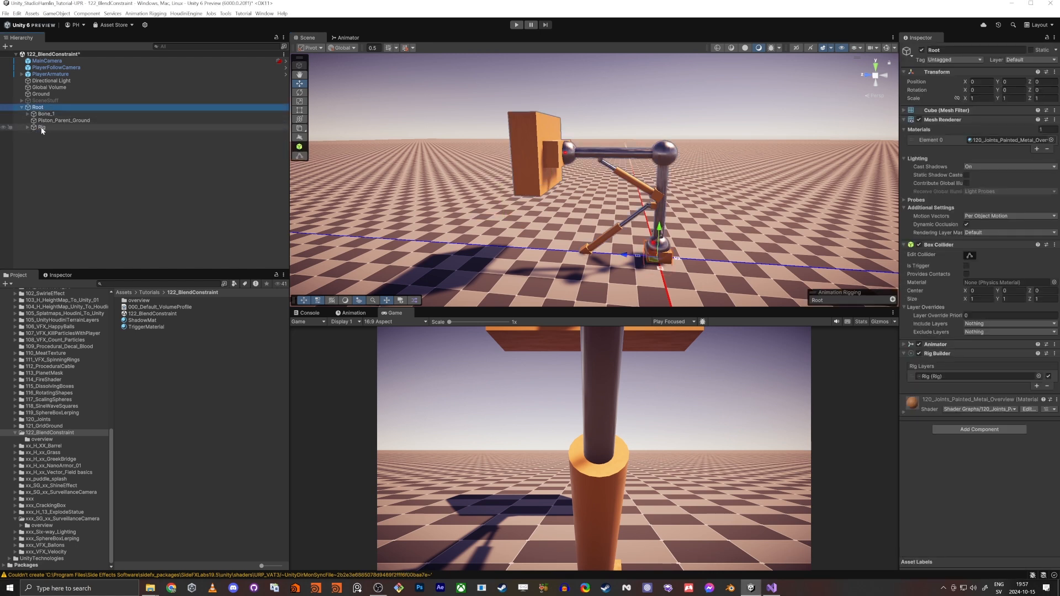
pyautogui.rightClick(972, 137)
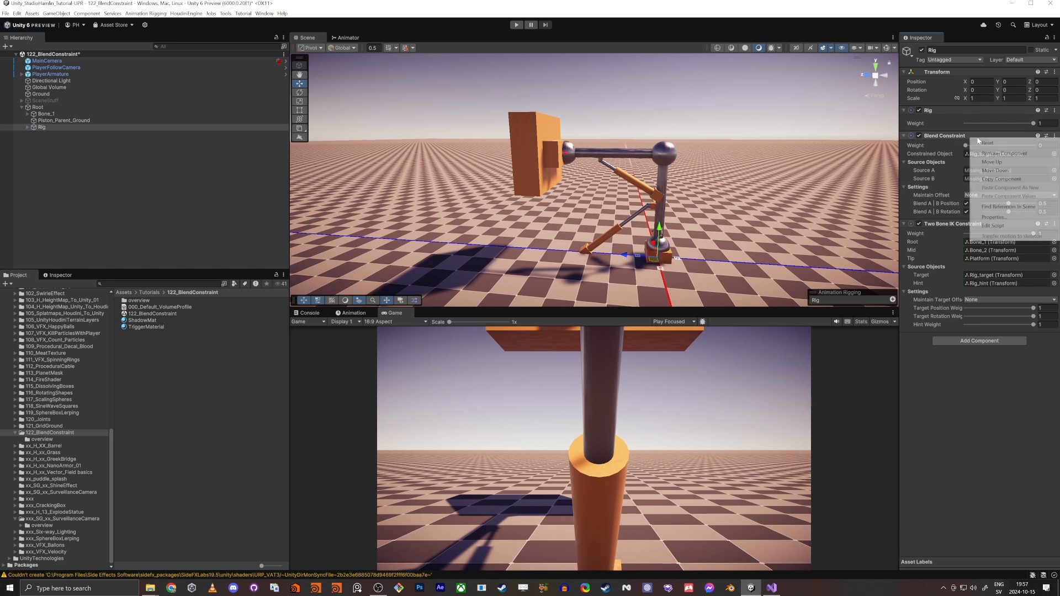
pyautogui.click(996, 153)
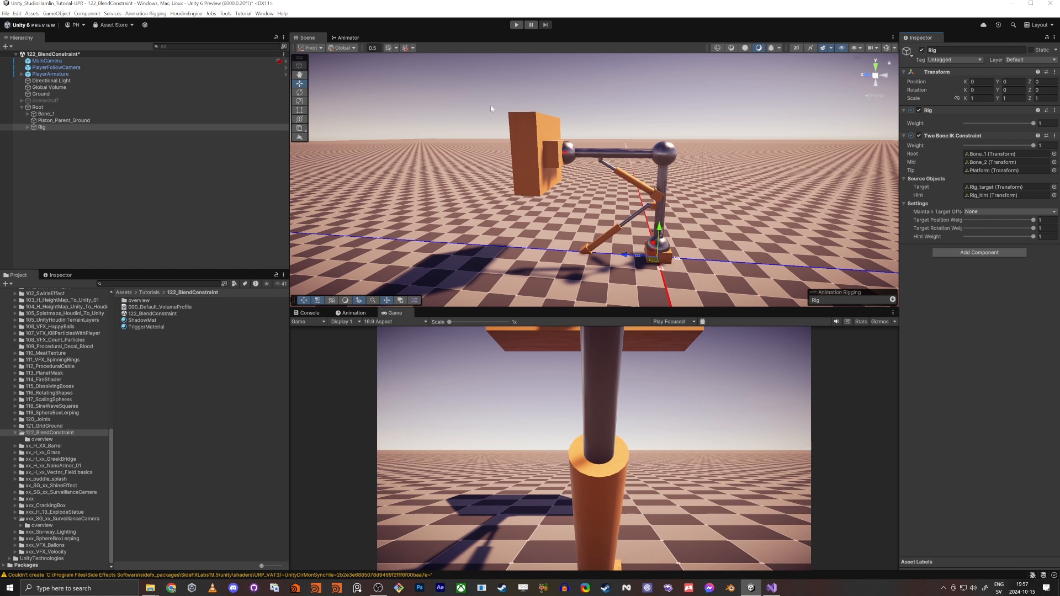
pyautogui.click(67, 150)
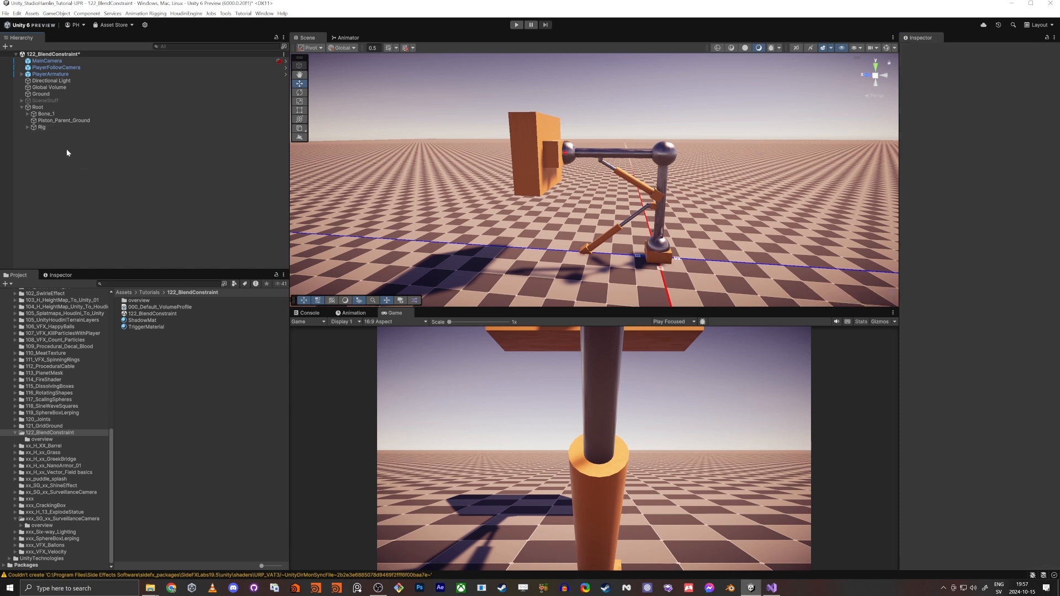
# Move MainCamera, PlayerFollowCamera and PlayerArmature together along the Z axis, away from the mechanical arm's base
pyautogui.click(38, 107)
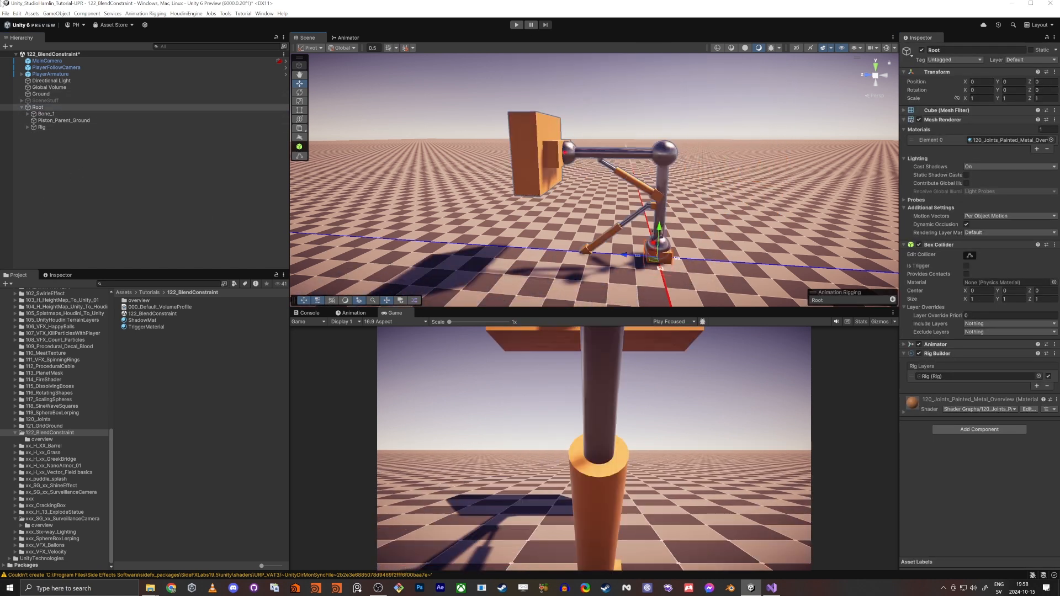
pyautogui.click(58, 61)
pyautogui.keyDown('shift'); pyautogui.click(57, 73); pyautogui.keyUp('shift')
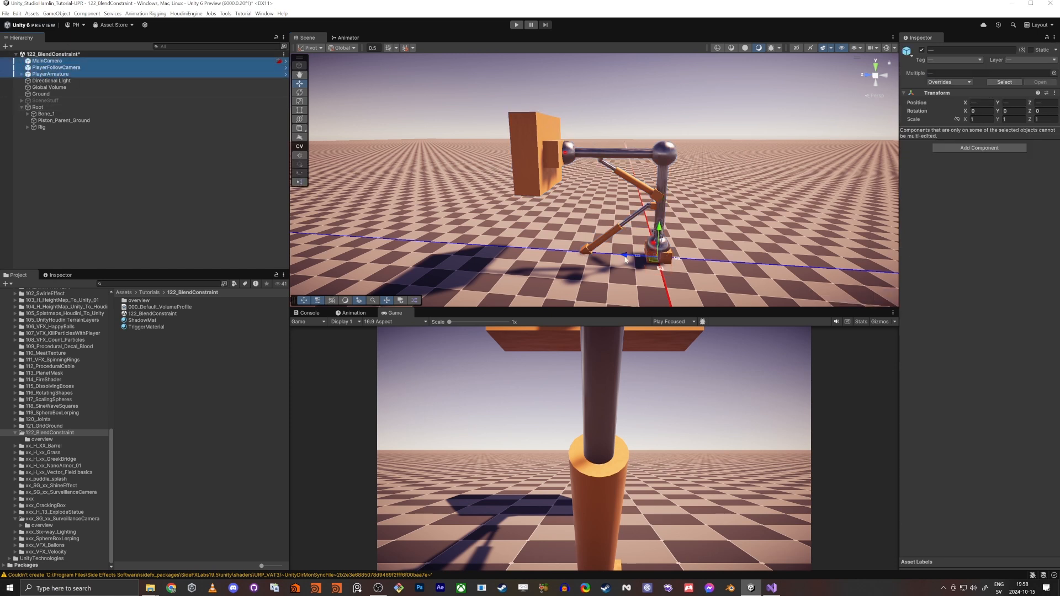
pyautogui.moveTo(626, 258); pyautogui.dragTo(852, 270)
pyautogui.click(187, 191)
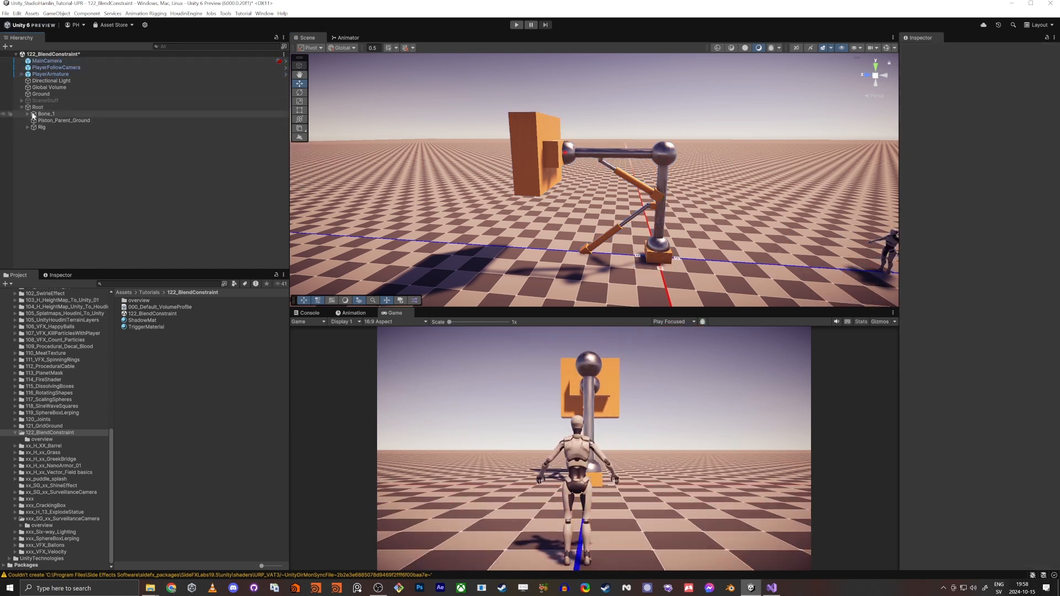
# Examine the bone and piston hierarchy under Root and the Two Bone IK Constraint settings on Rig
pyautogui.click(28, 113)
pyautogui.click(42, 115)
pyautogui.click(56, 128)
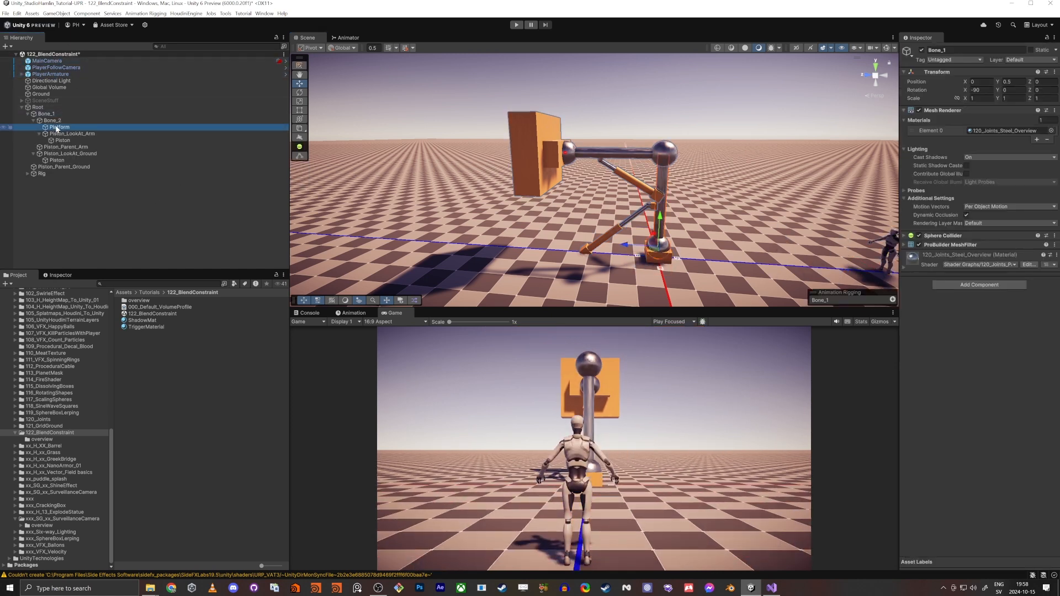
pyautogui.click(63, 141)
pyautogui.keyDown('shift'); pyautogui.click(38, 107); pyautogui.keyUp('shift')
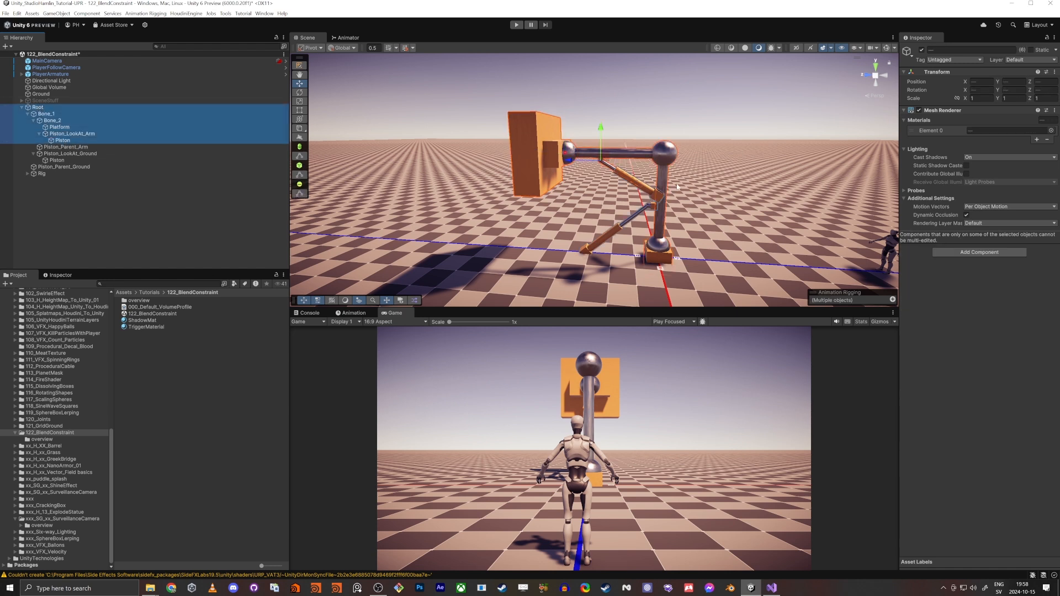
pyautogui.click(65, 147)
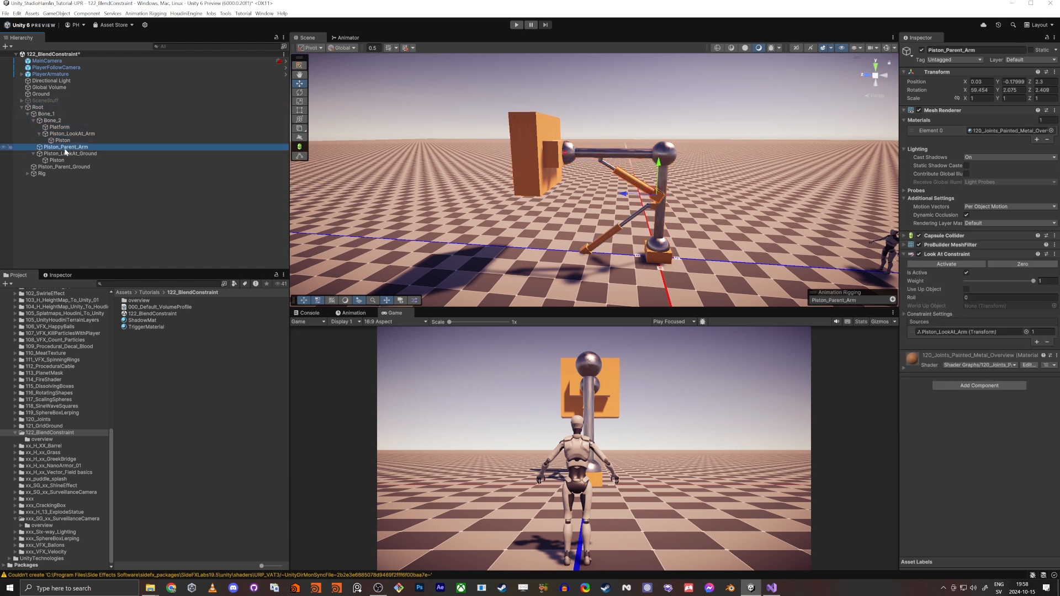
pyautogui.click(27, 113)
pyautogui.click(39, 127)
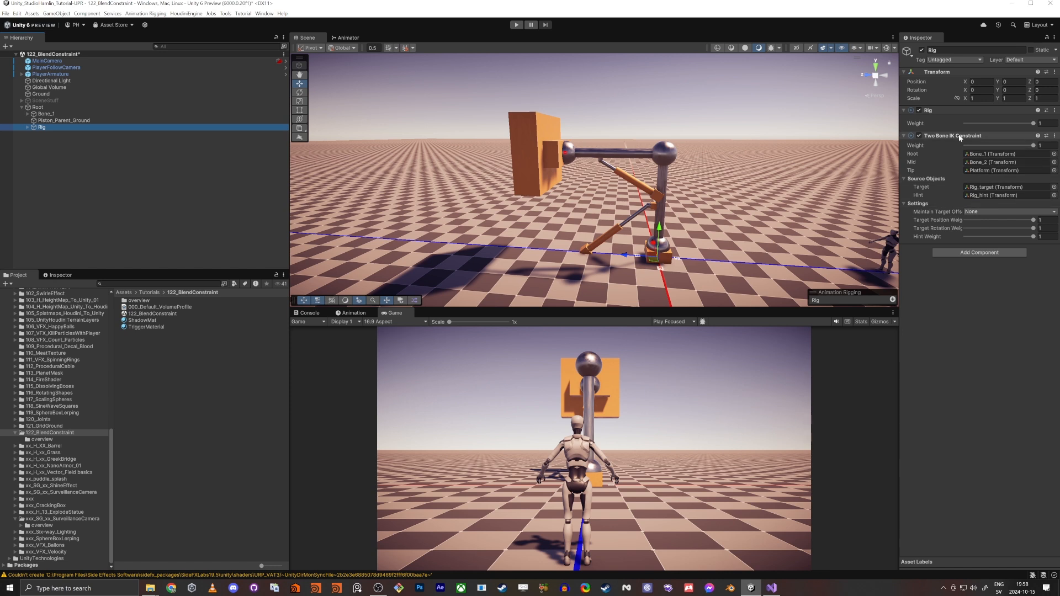
pyautogui.click(904, 136)
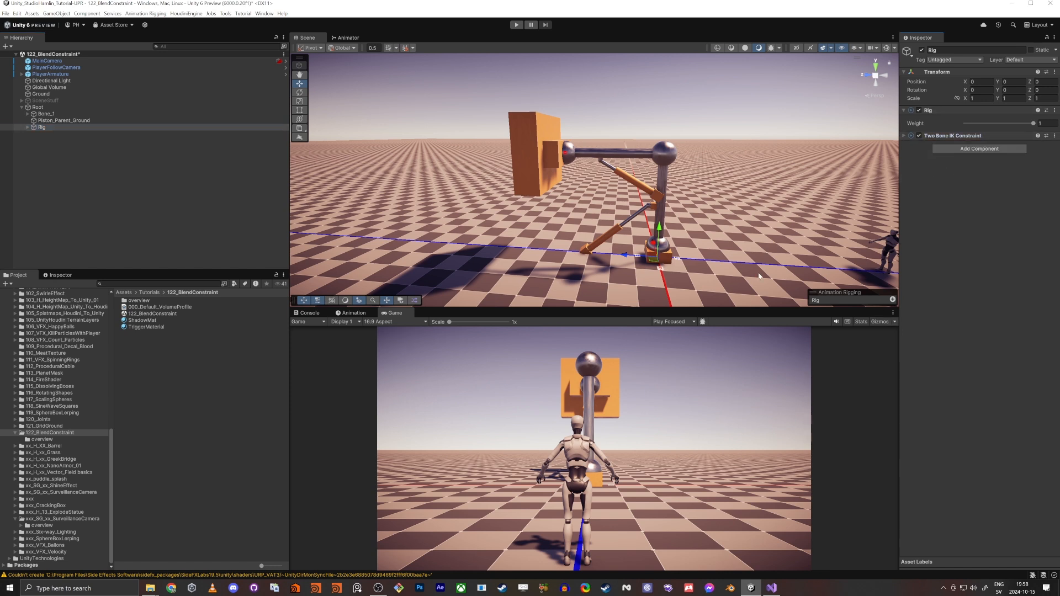
# Run the scene to watch the arm's existing platform animation from several angles, and exit Play mode
pyautogui.moveTo(497, 238); pyautogui.dragTo(431, 240, button='right')
pyautogui.press('d')
pyautogui.click(515, 26)
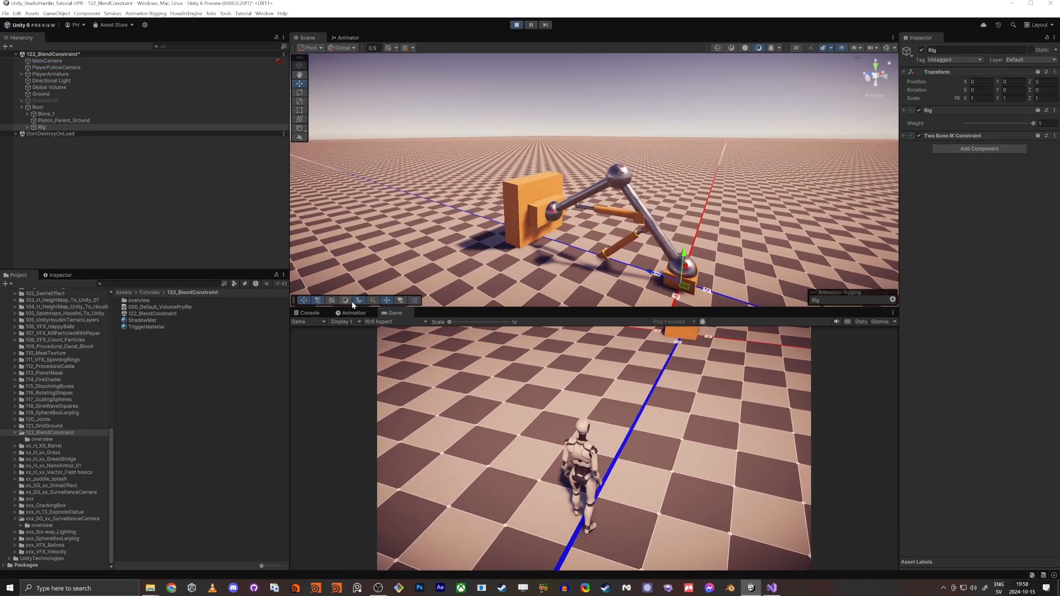
pyautogui.click(353, 313)
pyautogui.press('d')
pyautogui.moveTo(723, 100); pyautogui.dragTo(662, 126, button='right')
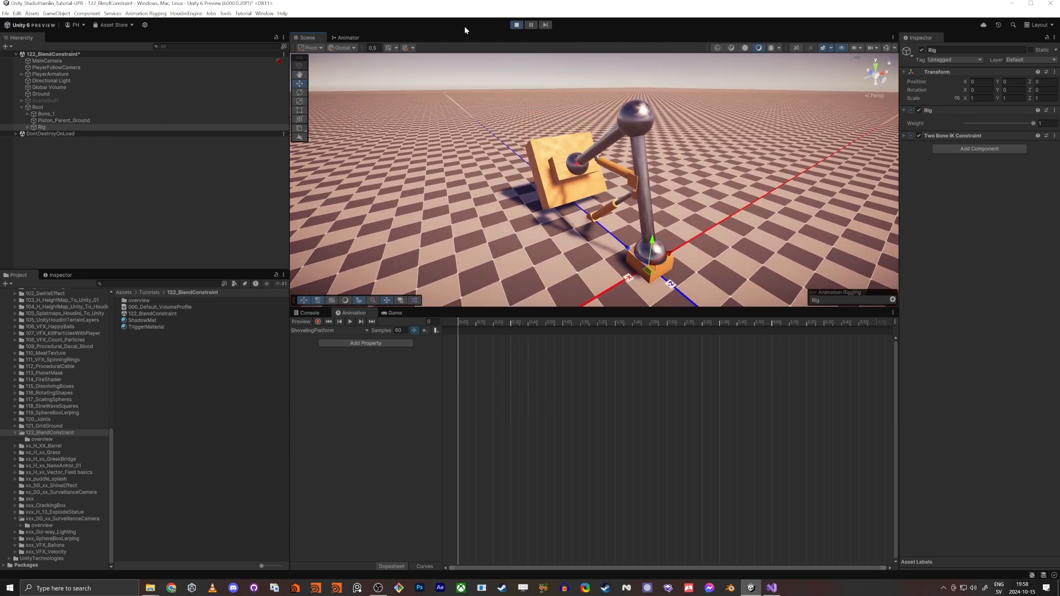
pyautogui.click(518, 25)
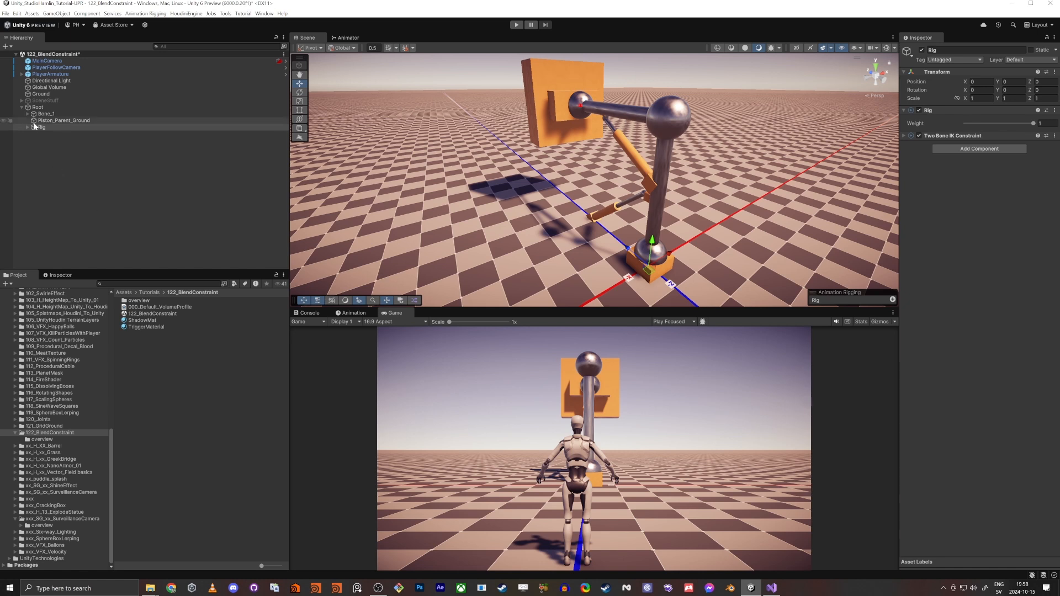
# Add a Blend Constraint component to the Rig object
pyautogui.click(40, 129)
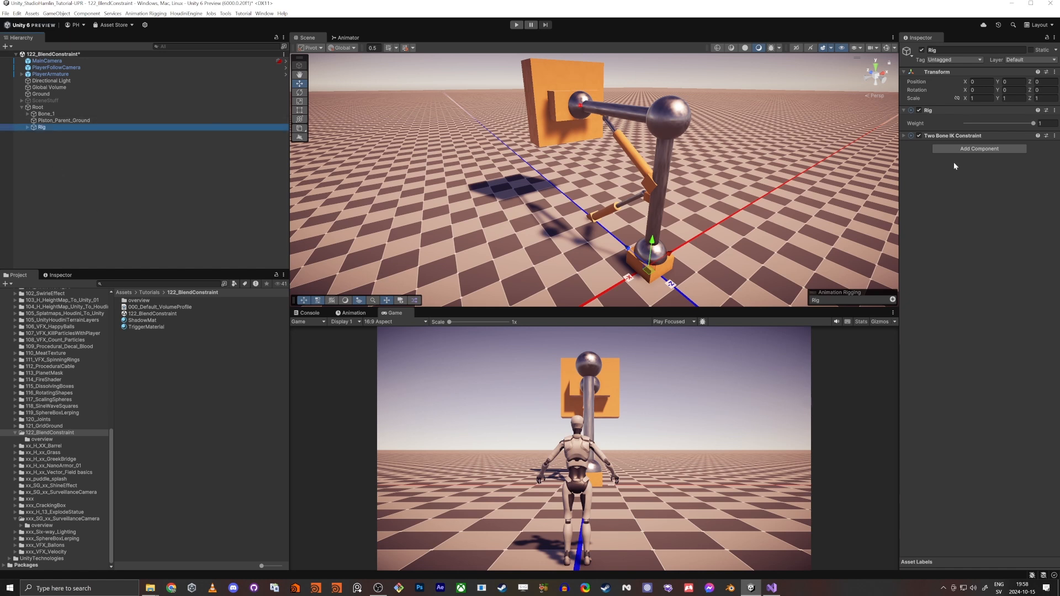
pyautogui.click(979, 150)
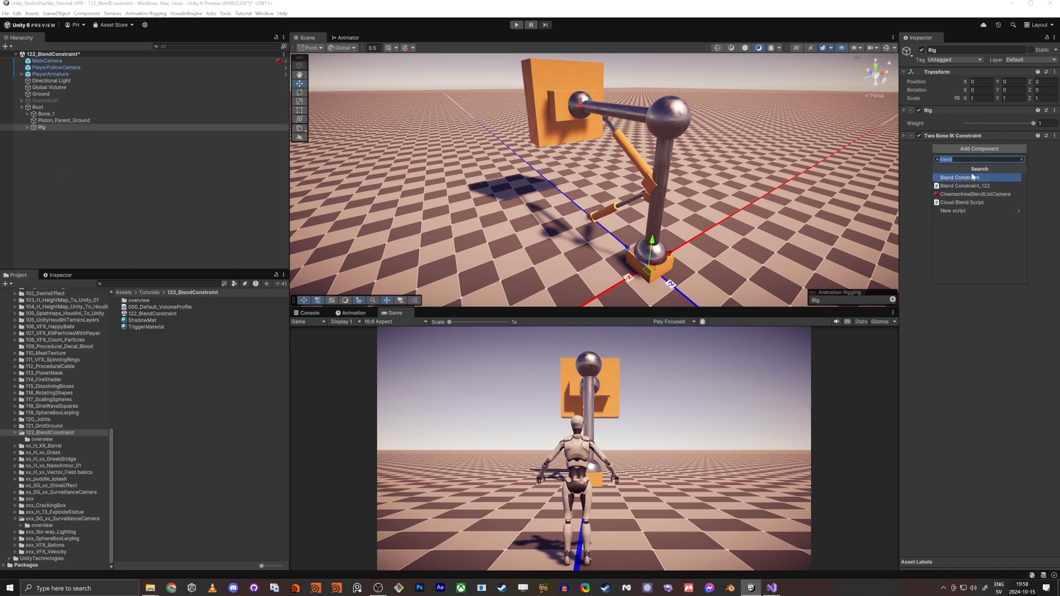
pyautogui.click(972, 179)
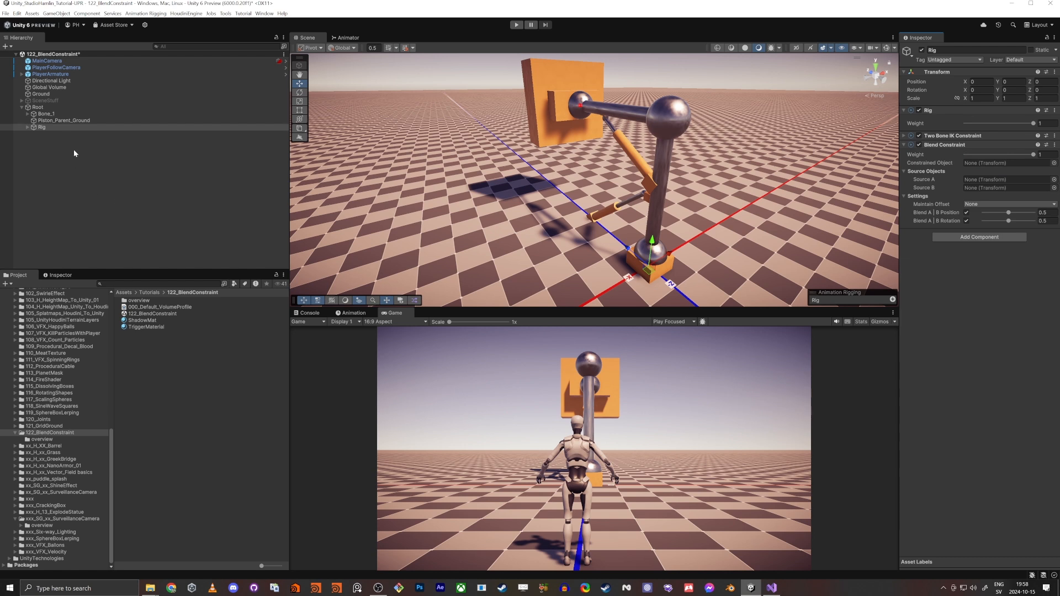
# Duplicate the Platform under Bone_2, move the copy to the arm's right side and tilt it to about 54.4, -2.8, -33.6 rotation
pyautogui.keyDown('alt'); pyautogui.click(28, 114); pyautogui.keyUp('alt')
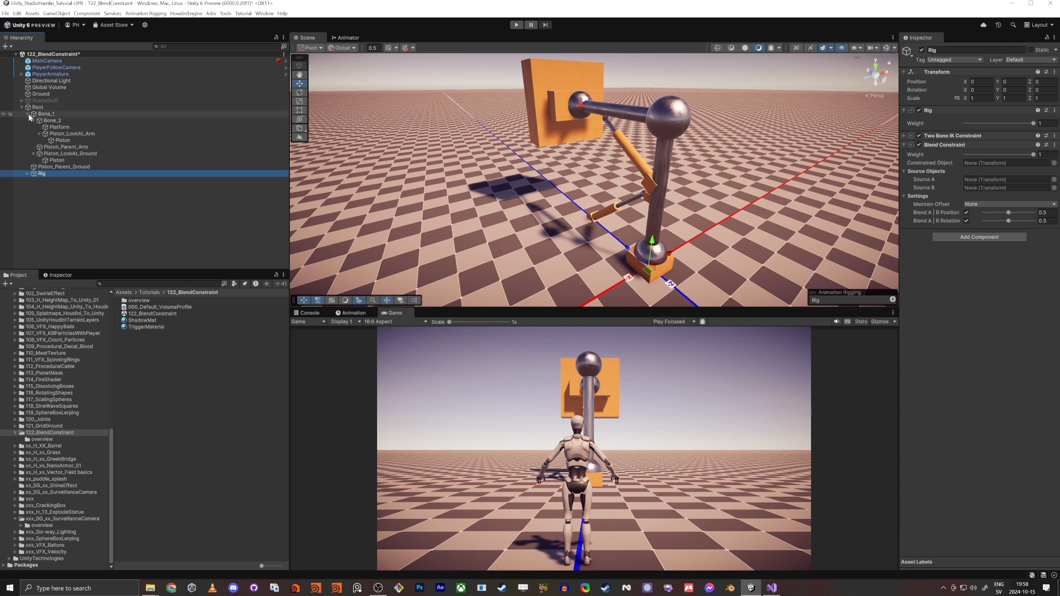
pyautogui.click(62, 127)
pyautogui.moveTo(630, 141); pyautogui.dragTo(616, 170, button='right')
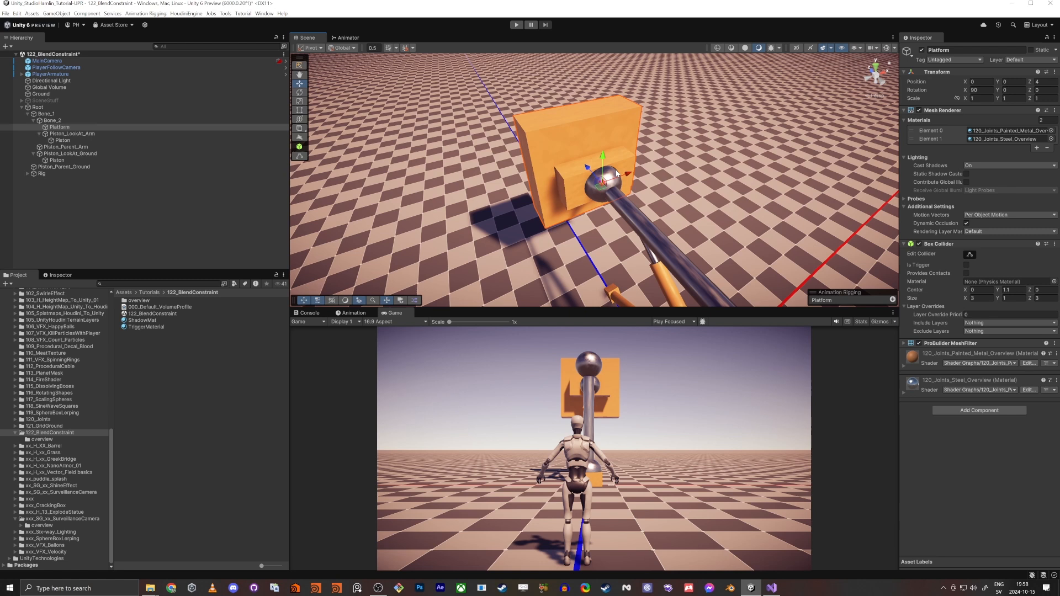
pyautogui.click(20, 101)
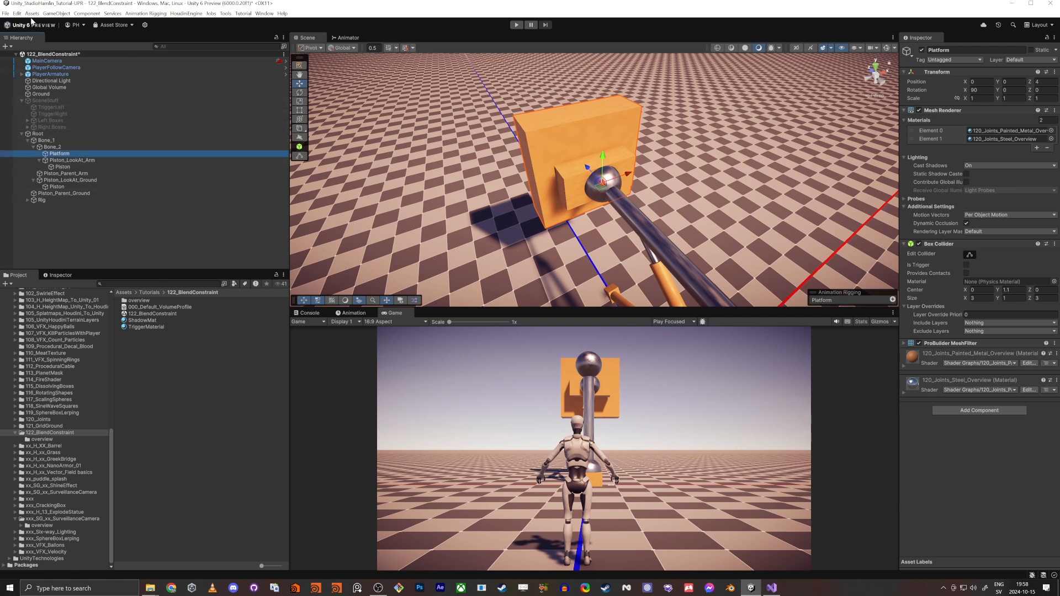
pyautogui.click(21, 101)
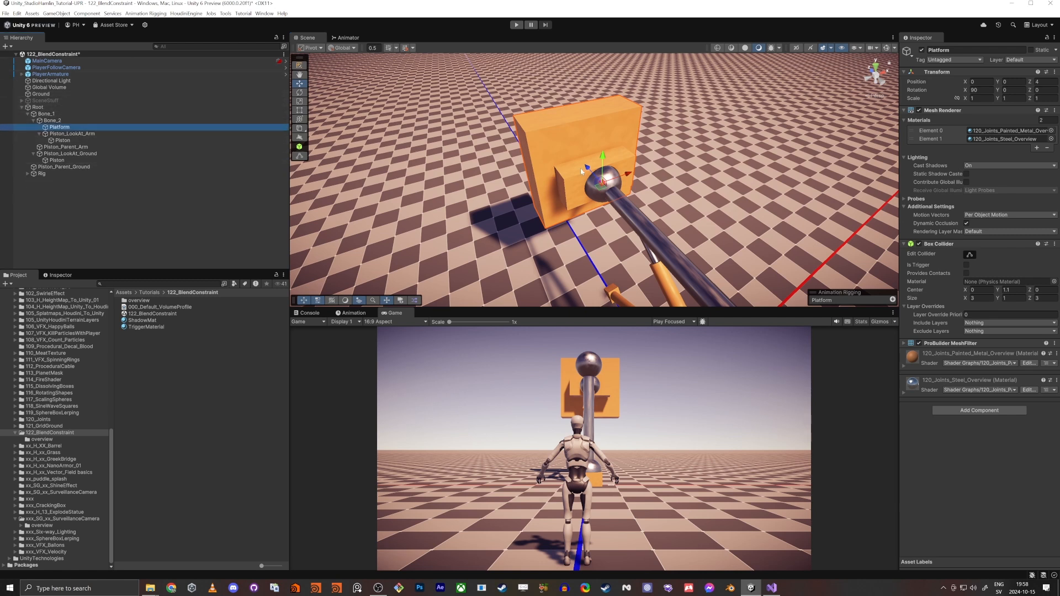
pyautogui.moveTo(582, 172); pyautogui.dragTo(592, 173, button='right')
pyautogui.hotkey('ctrl', 'd')
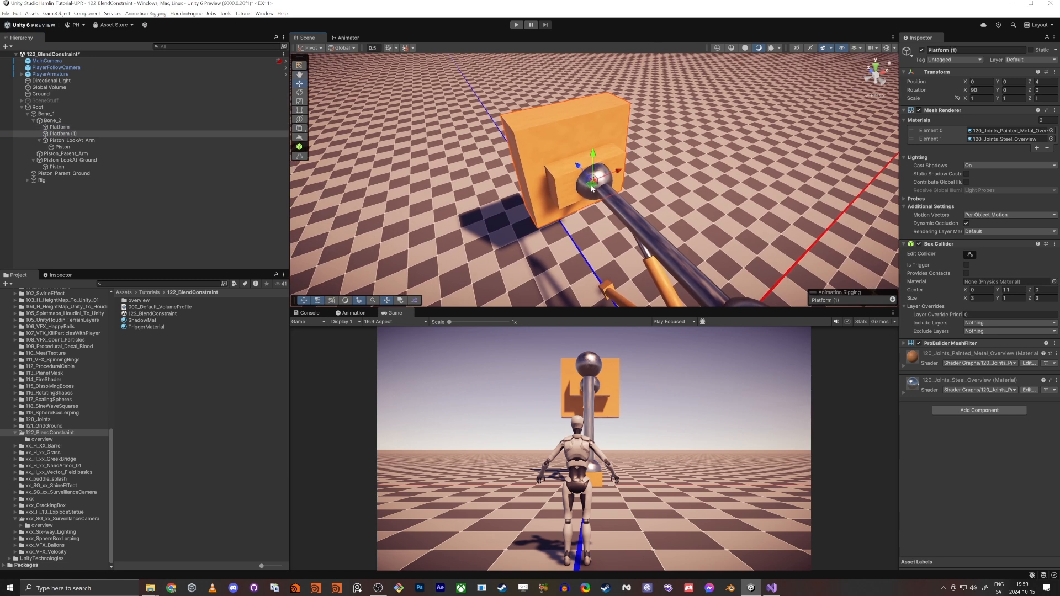
pyautogui.moveTo(592, 188); pyautogui.dragTo(408, 305)
pyautogui.press('e')
pyautogui.press('w')
# Duplicate the tilted platform copy and place the duplicate on the arm's left side at about X -3.84, Z 3.07
pyautogui.hotkey('ctrl', 'd')
pyautogui.keyDown('alt'); pyautogui.moveTo(552, 255); pyautogui.dragTo(511, 162); pyautogui.keyUp('alt')
pyautogui.press('e')
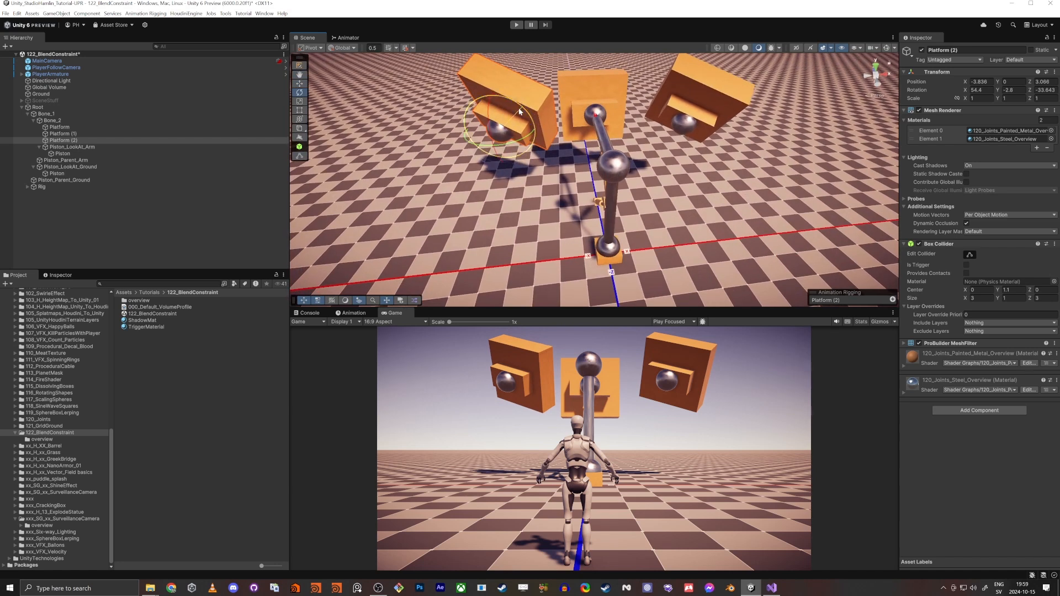
pyautogui.moveTo(520, 111); pyautogui.dragTo(462, 135)
pyautogui.hotkey('ctrl', 'z')
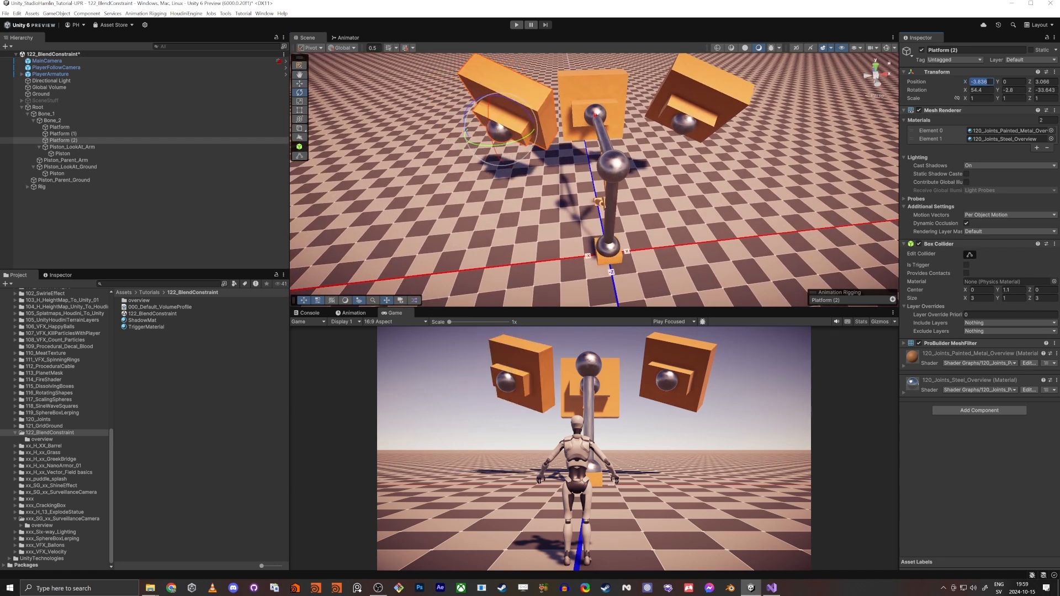
# Reset the left platform copy's rotation to 0 on the X, Y and Z axes
pyautogui.write('0')
pyautogui.press('Tab')
pyautogui.write('0')
pyautogui.press('Tab')
pyautogui.write('0')
pyautogui.press('Tab')
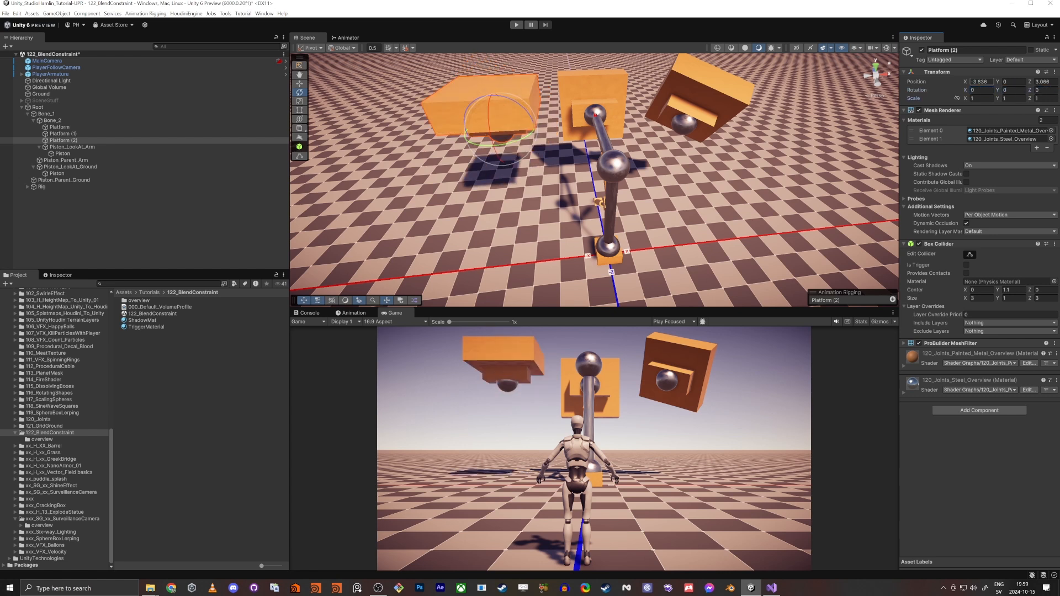
# Rotate the left platform copy to about 65.5 degrees around Z and shift it to about X -4.31, Y 0.06
pyautogui.moveTo(503, 145); pyautogui.dragTo(515, 145, button='right')
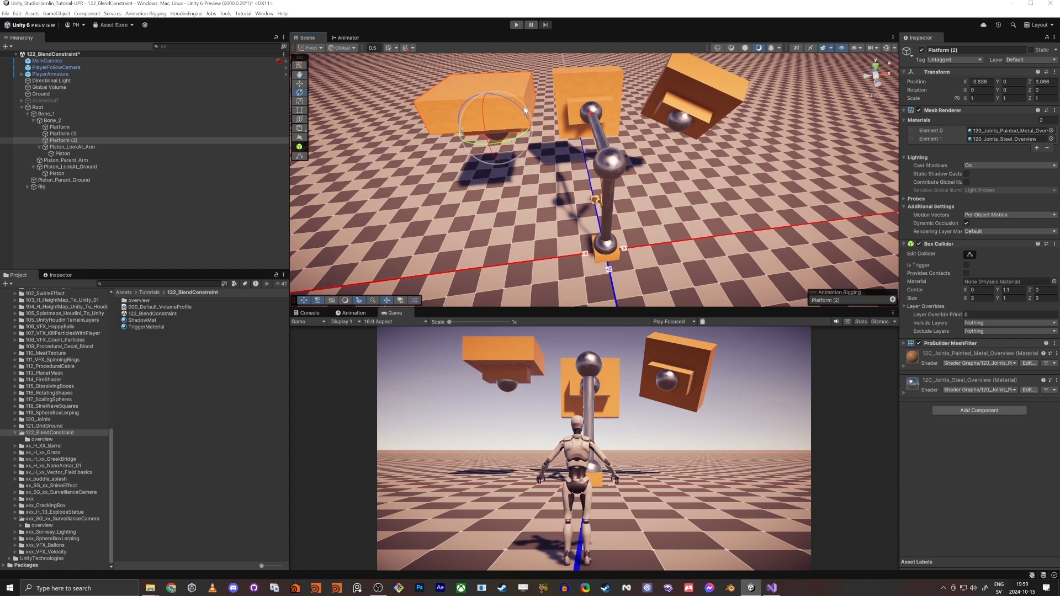
pyautogui.moveTo(525, 110); pyautogui.dragTo(498, 121)
pyautogui.moveTo(577, 166); pyautogui.dragTo(554, 192, button='right')
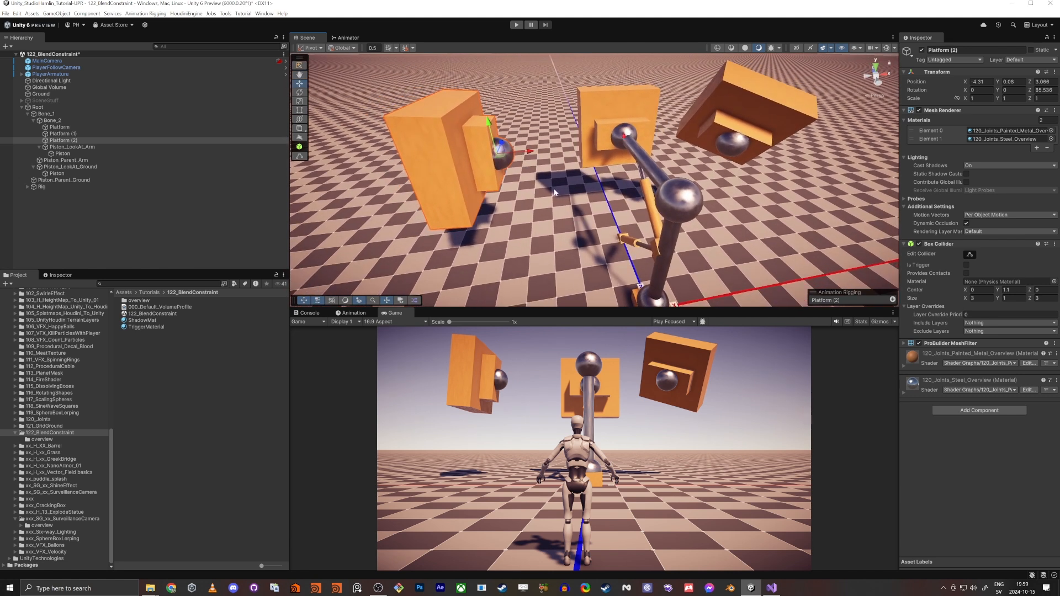
# Unparent Platform (1) and Platform (2) from Bone_2, placing both at the scene's root level
pyautogui.click(62, 133)
pyautogui.moveTo(71, 153); pyautogui.dragTo(53, 214)
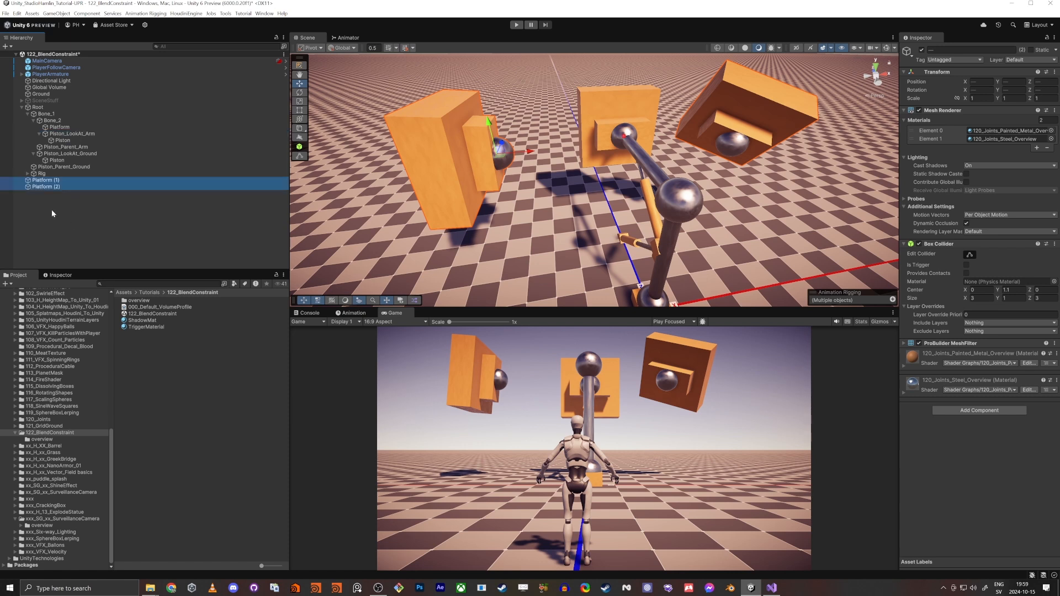
# Rename the root-level object Platform (1) to Platform_Right
pyautogui.click(53, 181)
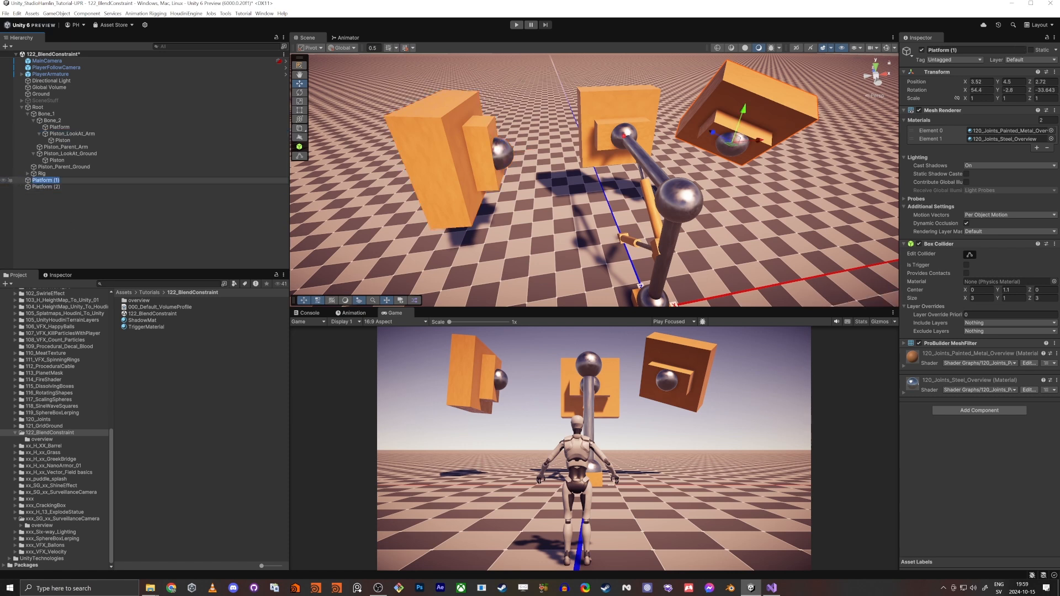
pyautogui.click(60, 181)
pyautogui.write('_Right')
pyautogui.press('Return')
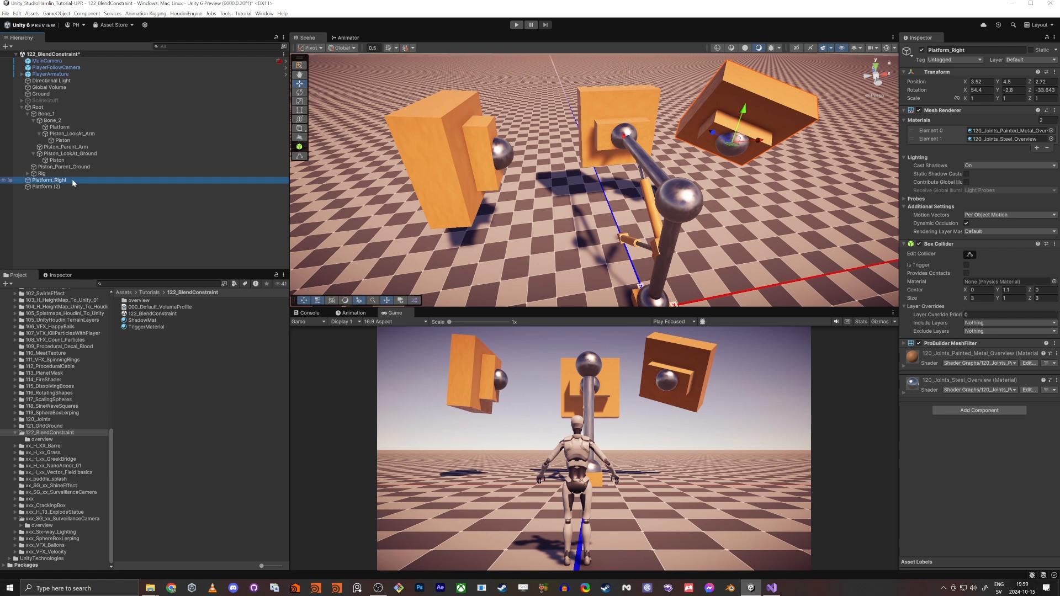
# Rename the right platform copy, Platform_Right, to Source_B_Right
pyautogui.press('F2')
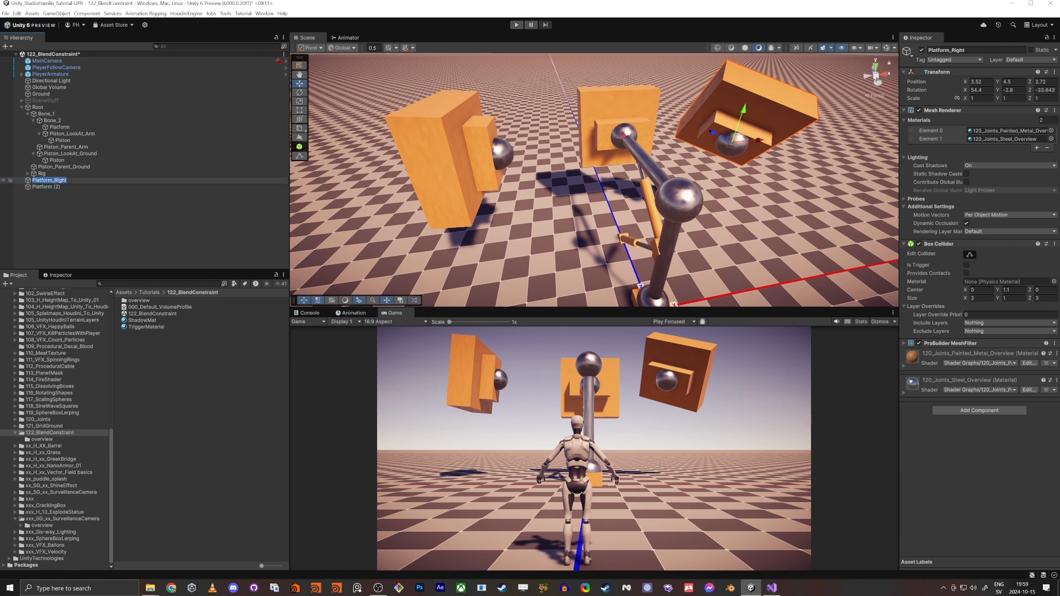
pyautogui.write('Source_B_Right')
pyautogui.press('Return')
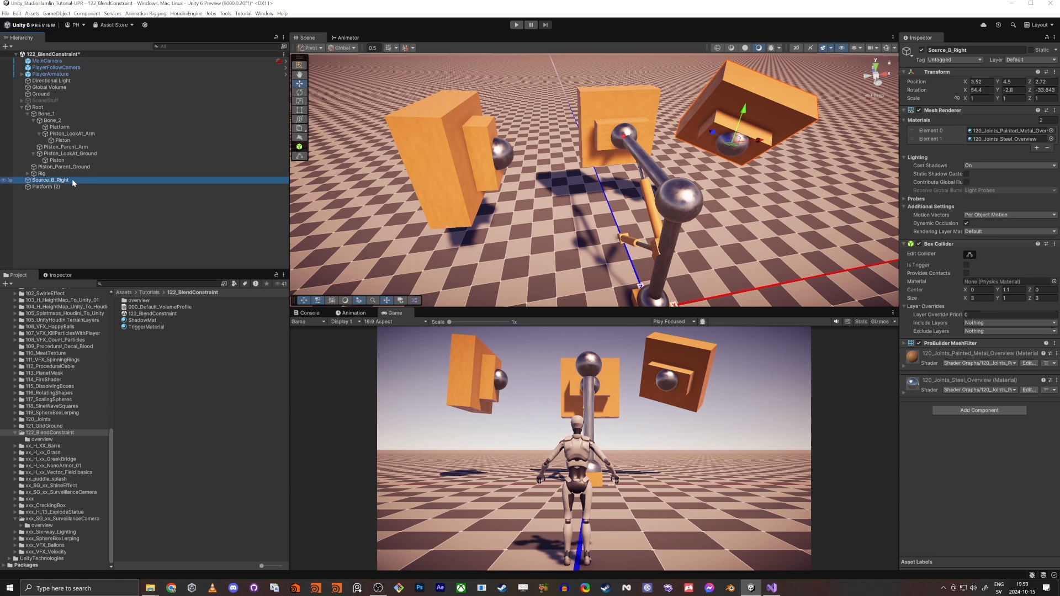
# Rename the left platform copy, Platform (2), to Source_A_Left
pyautogui.press('Down')
pyautogui.press('F2')
pyautogui.write('S')
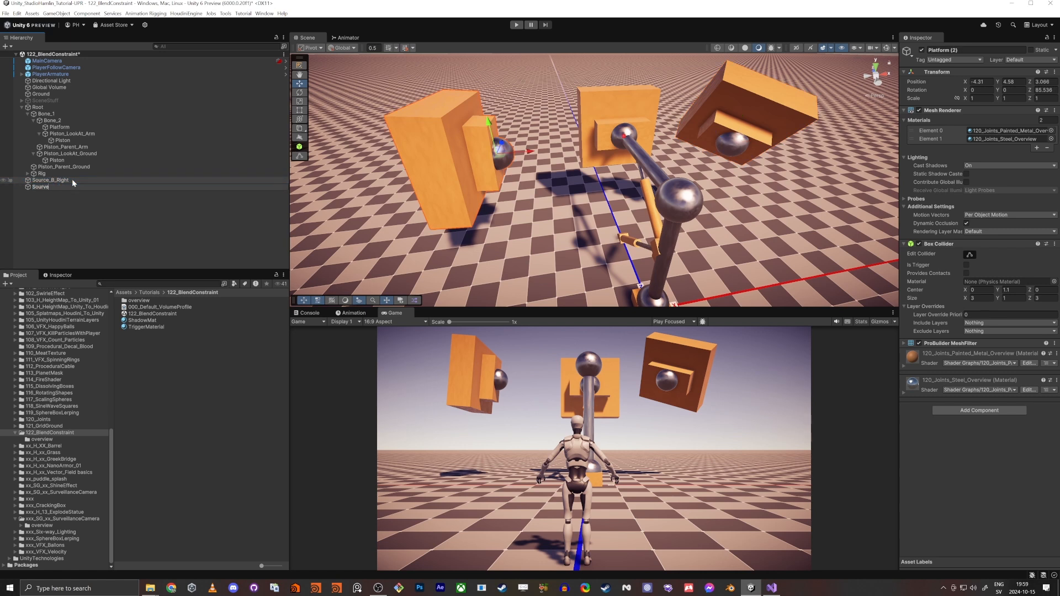
pyautogui.write('ource_A_Reft')
pyautogui.press('Return')
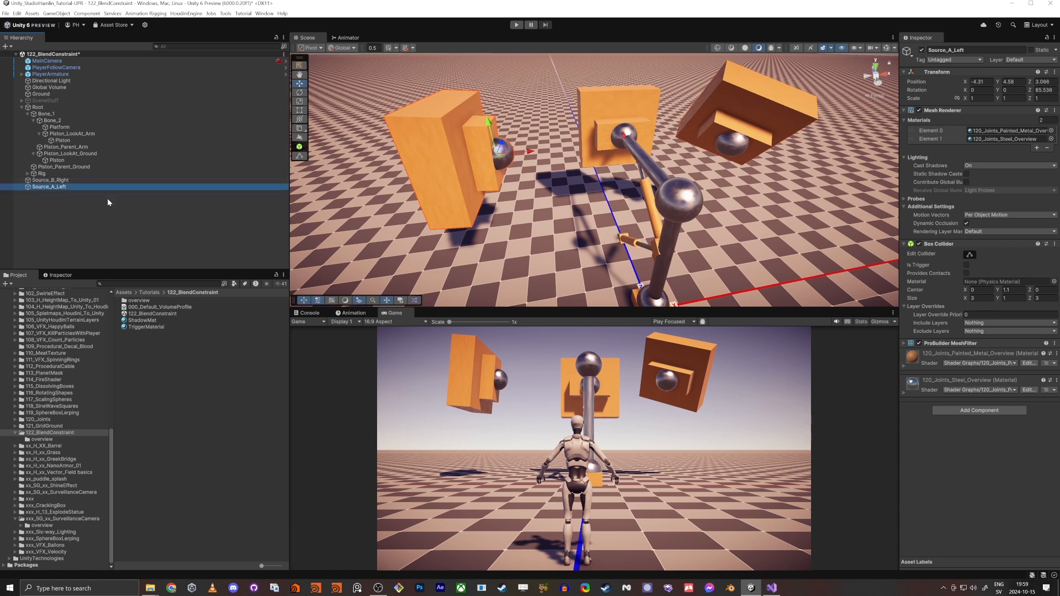
# Collapse the Bone_1 and Bone_2 hierarchies and reorder Source_A_Left above Source_B_Right in the scene root
pyautogui.click(34, 120)
pyautogui.click(28, 114)
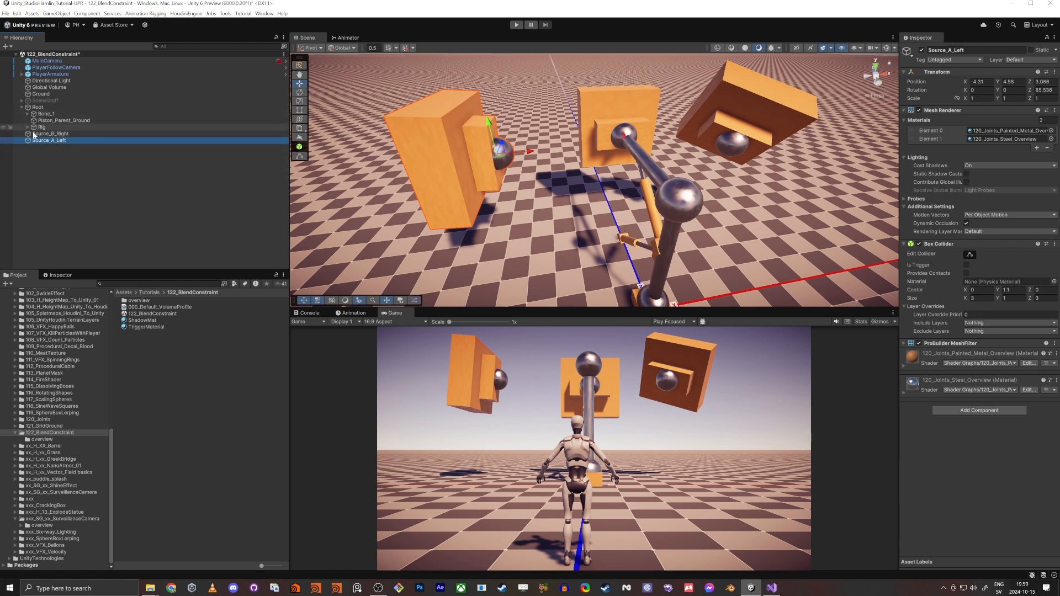
pyautogui.moveTo(61, 142); pyautogui.dragTo(57, 132)
# Assign Source_A_Left as Source A and Source_B_Right as Source B in the Rig's Blend Constraint
pyautogui.click(40, 128)
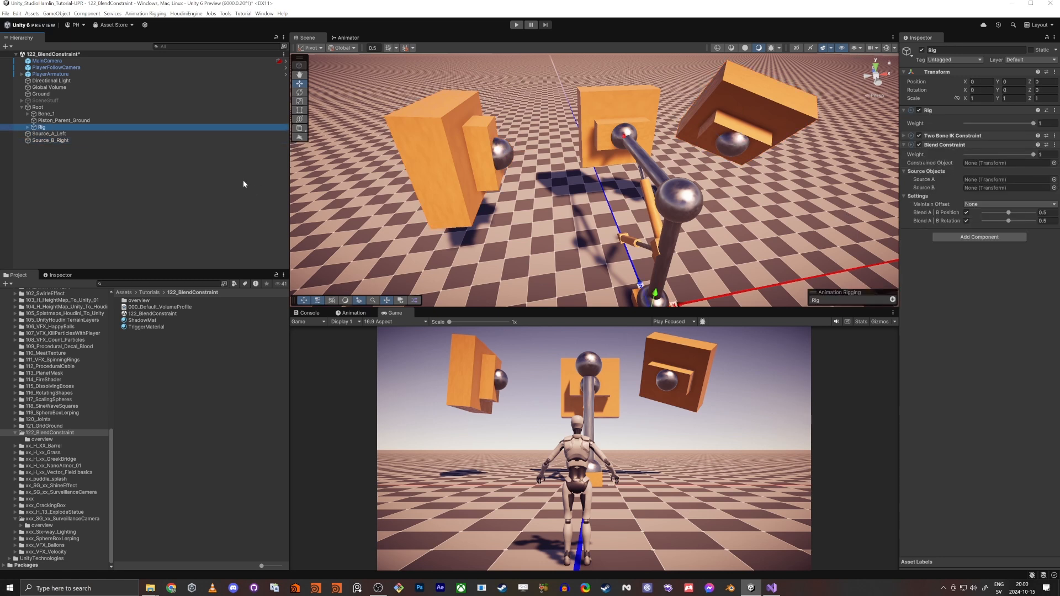
pyautogui.moveTo(52, 140); pyautogui.dragTo(997, 180)
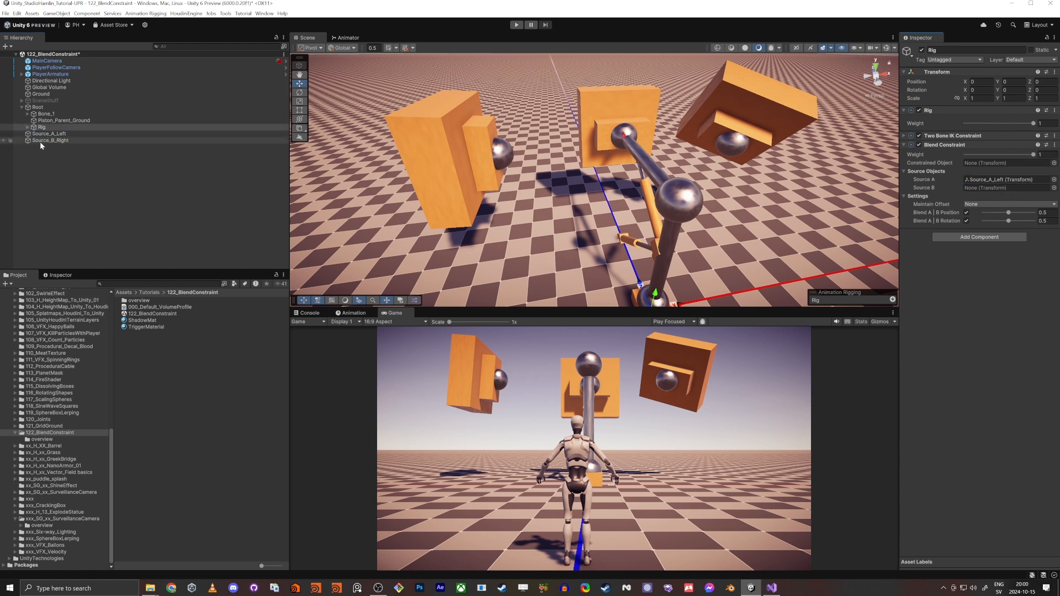
pyautogui.moveTo(42, 141); pyautogui.dragTo(999, 190)
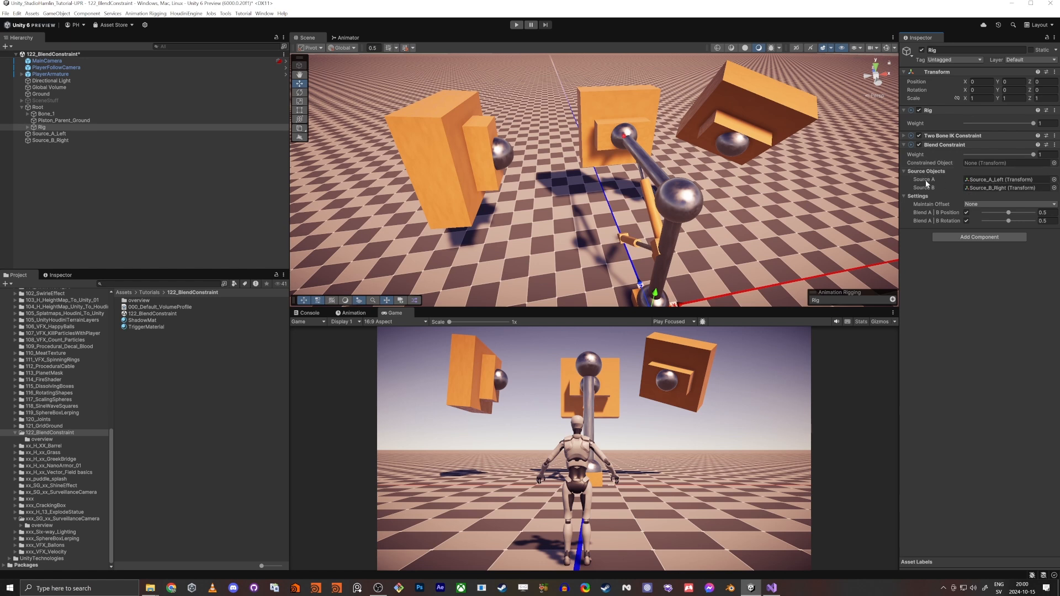
# Sweep the Blend Constraint's A | B Position and Rotation through their ranges, leaving them at about 0.45 and 0.428
pyautogui.click(904, 195)
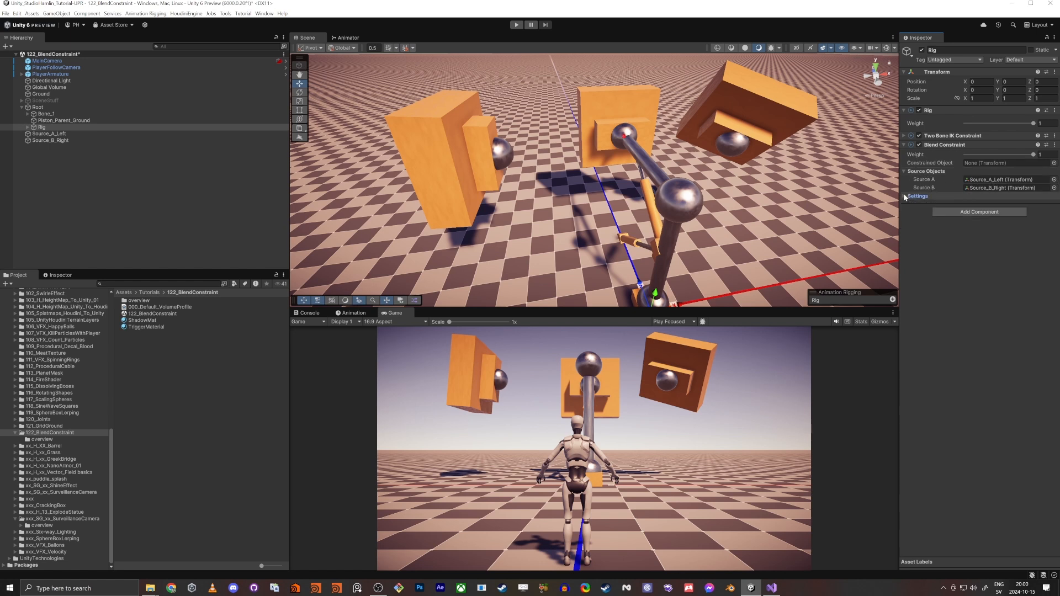
pyautogui.click(904, 195)
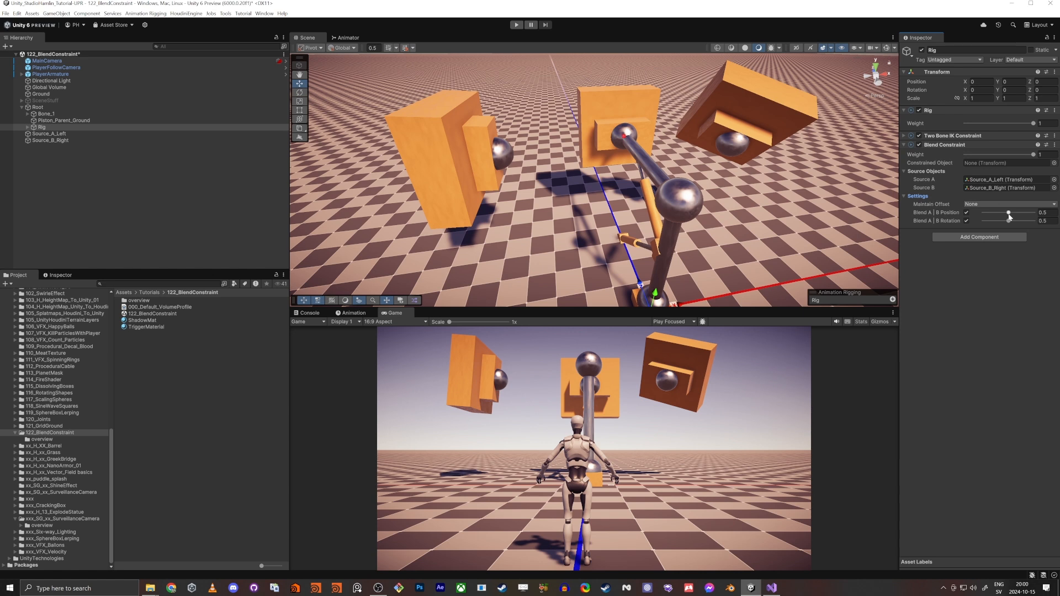
pyautogui.moveTo(1009, 214); pyautogui.dragTo(940, 216)
pyautogui.click(42, 127)
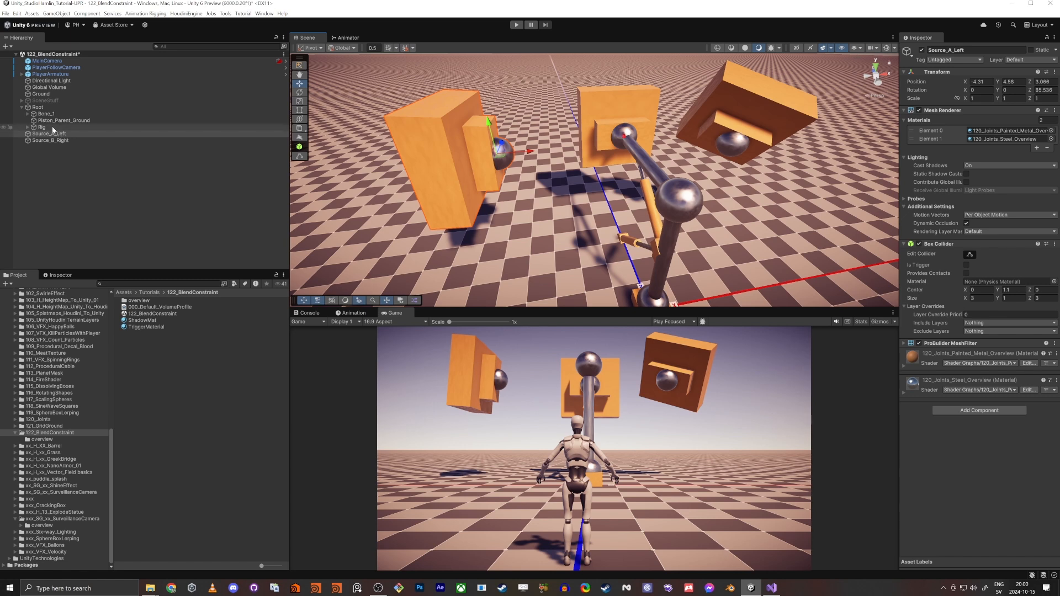
pyautogui.moveTo(1000, 217); pyautogui.dragTo(1038, 217)
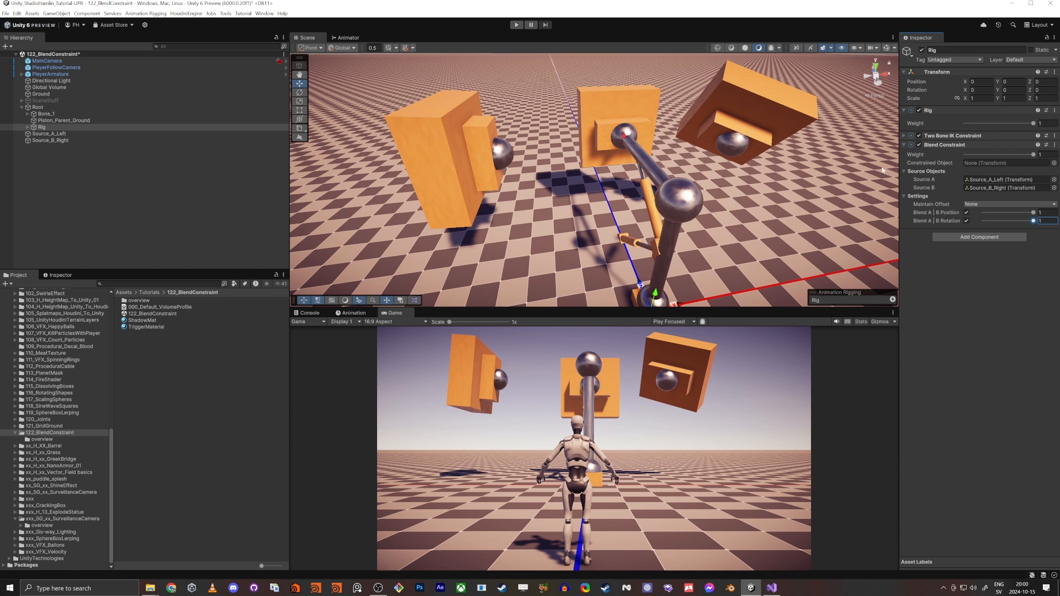
pyautogui.moveTo(1034, 221); pyautogui.dragTo(1008, 223)
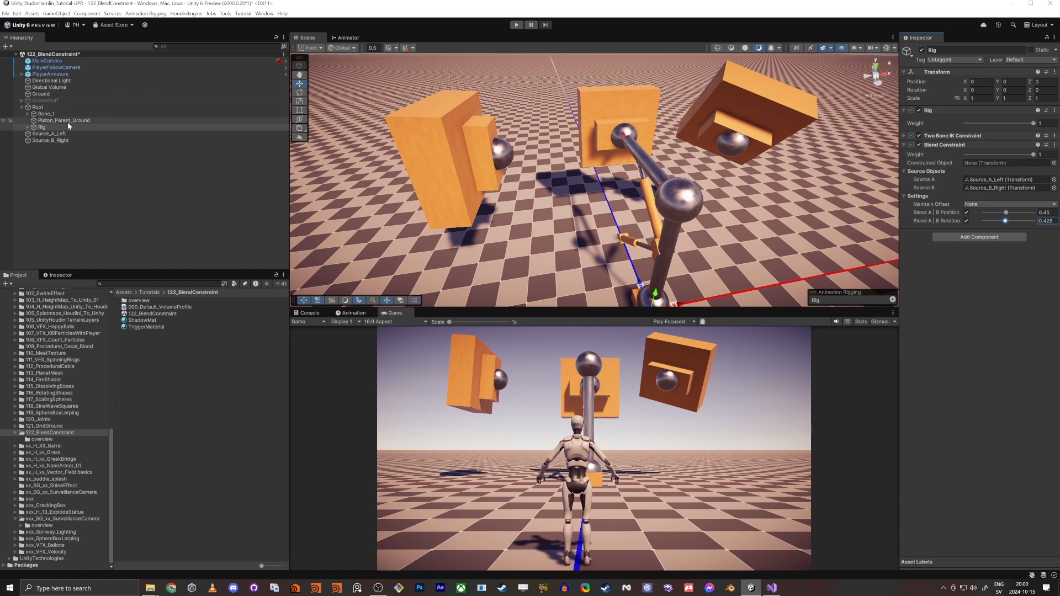
# Assign the Rig's child Rig_target as the Constrained Object of the Blend Constraint
pyautogui.click(28, 127)
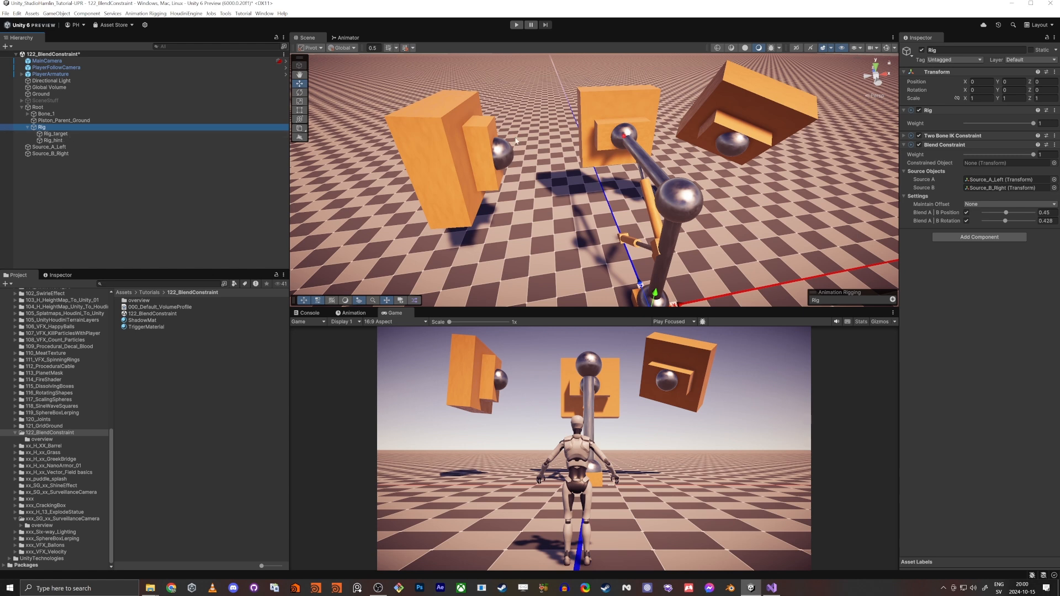
pyautogui.click(51, 135)
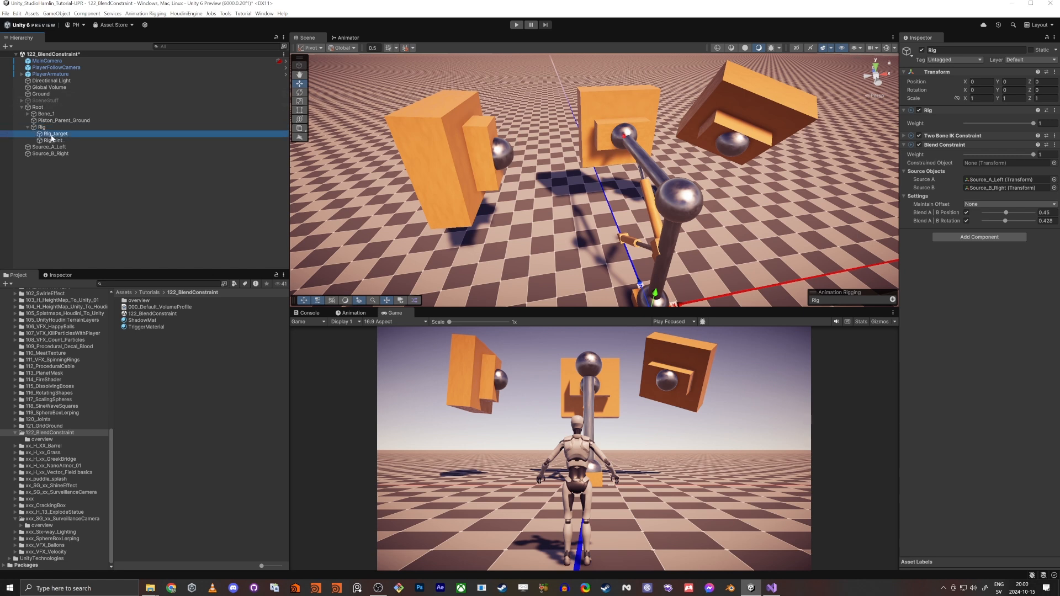
pyautogui.moveTo(51, 139); pyautogui.dragTo(985, 164)
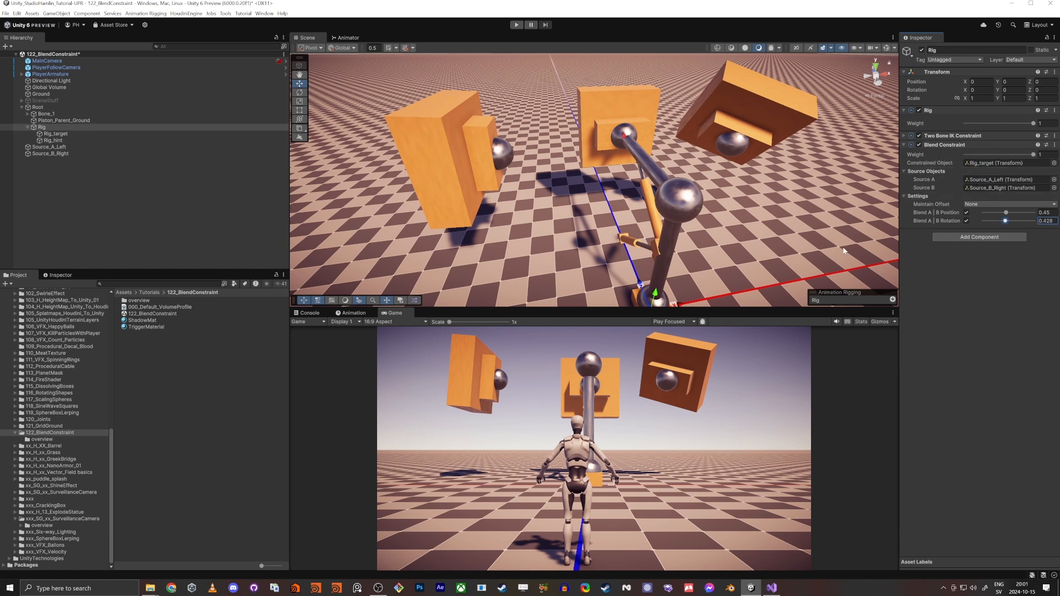
# Test the Blend Constraint in Play mode by varying its Weight and its A | B Position and Rotation blends, ending with play stopped
pyautogui.click(513, 26)
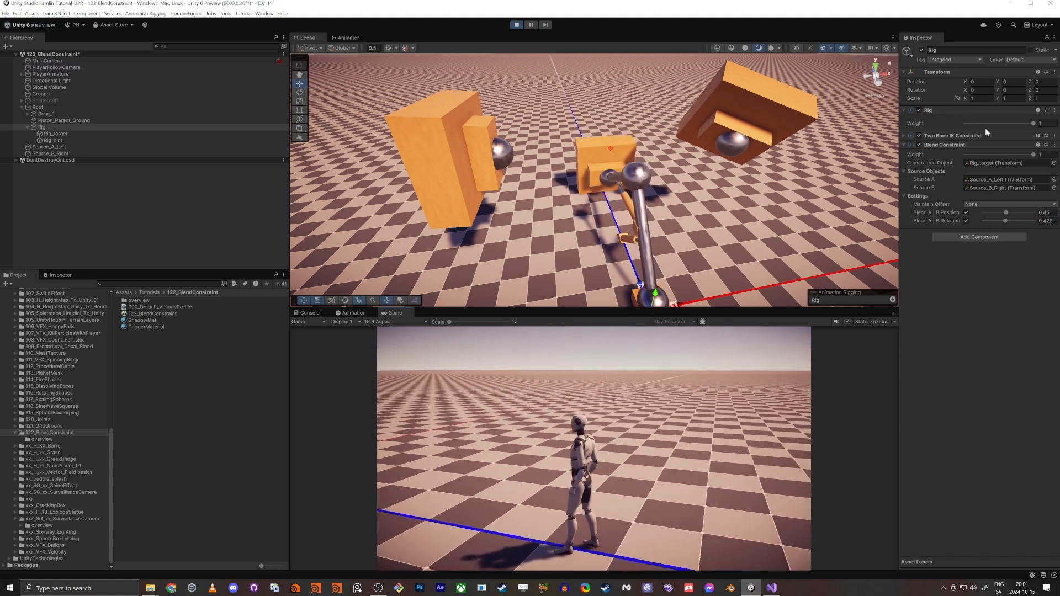
pyautogui.click(968, 154)
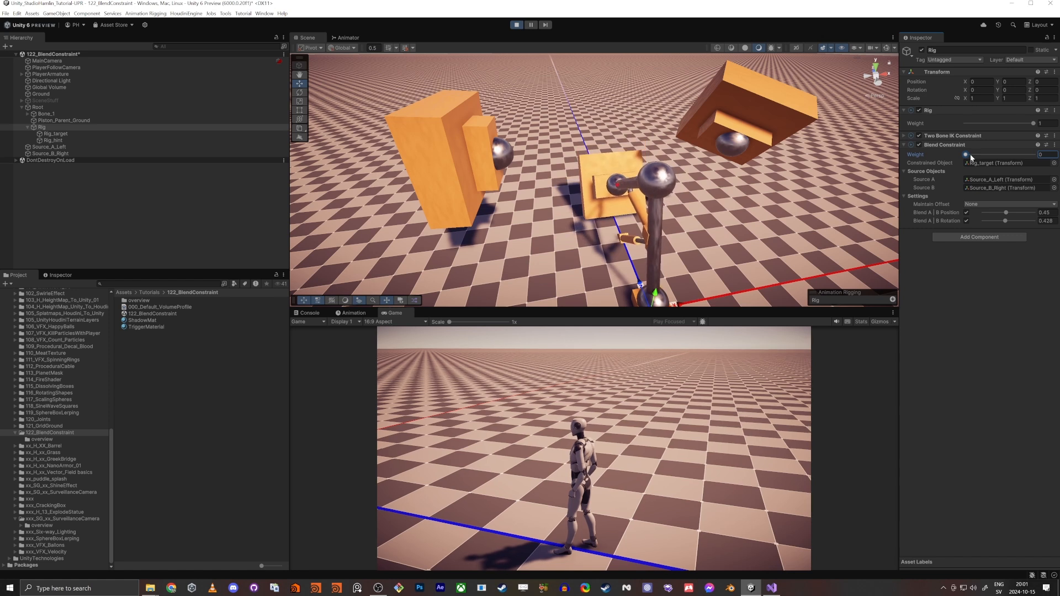
pyautogui.moveTo(968, 154); pyautogui.dragTo(1044, 159)
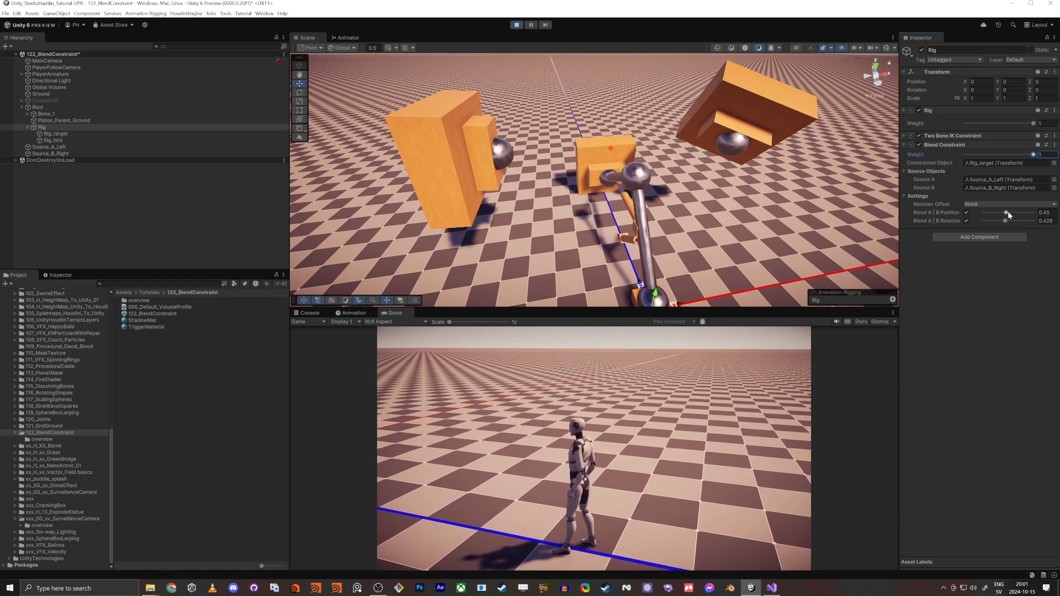
pyautogui.moveTo(1008, 211)
pyautogui.mouseDown()
pyautogui.moveTo(980, 214)
pyautogui.moveTo(1036, 213)
pyautogui.moveTo(1049, 225)
pyautogui.moveTo(988, 218)
pyautogui.moveTo(1022, 224)
pyautogui.moveTo(1009, 227)
pyautogui.mouseUp()
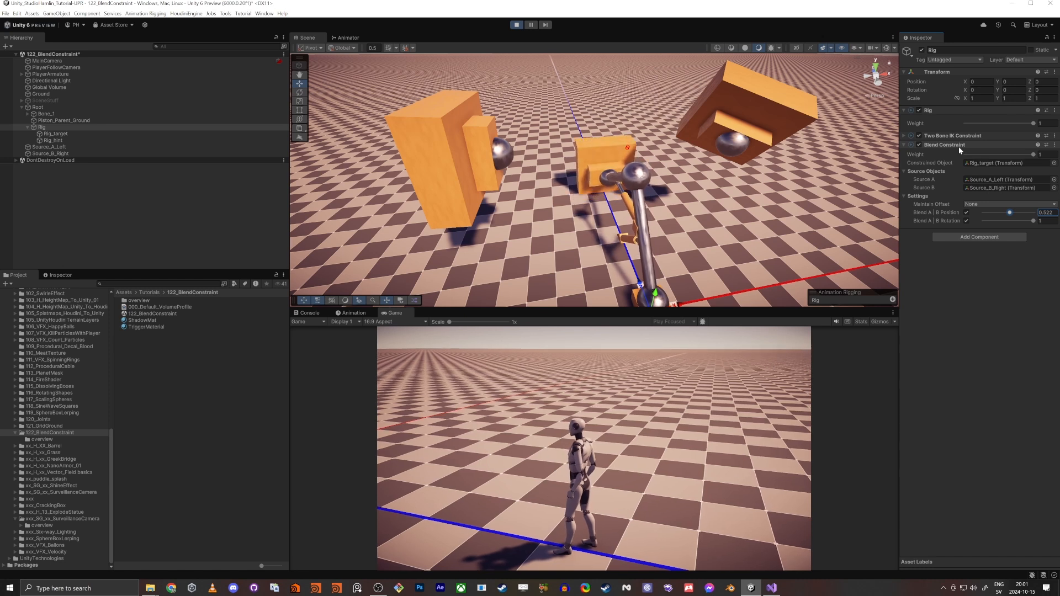
pyautogui.click(517, 25)
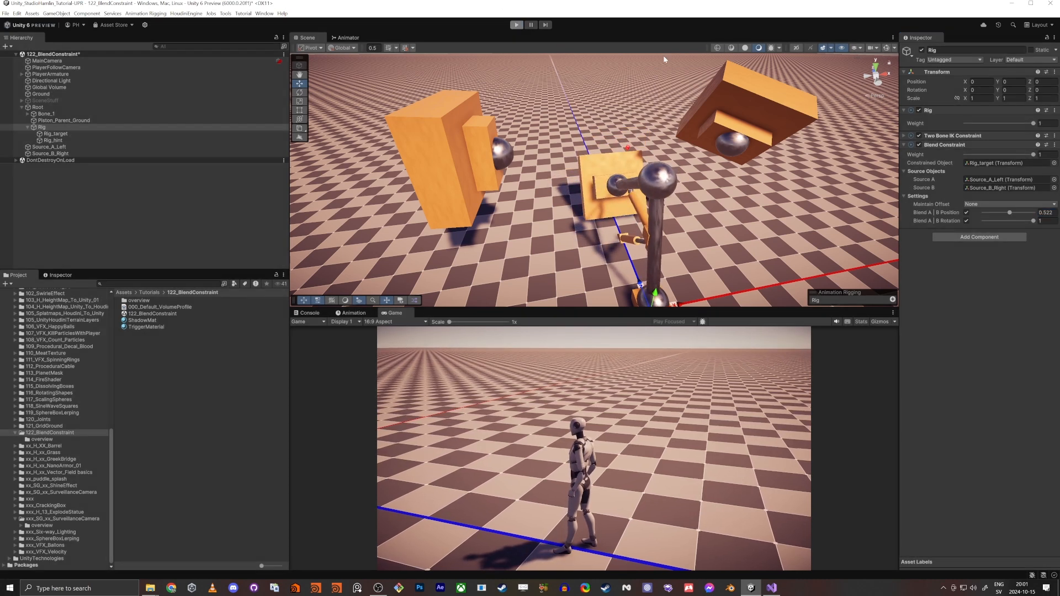
# Move the Blend Constraint above the Two Bone IK Constraint on the Rig and review the Two Bone IK settings
pyautogui.rightClick(959, 146)
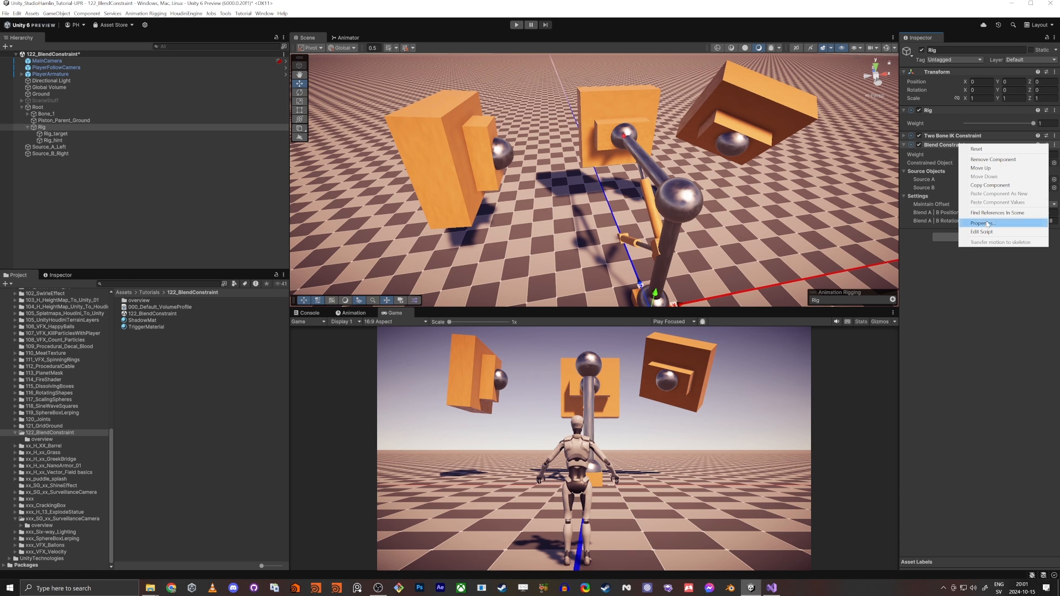
pyautogui.click(987, 169)
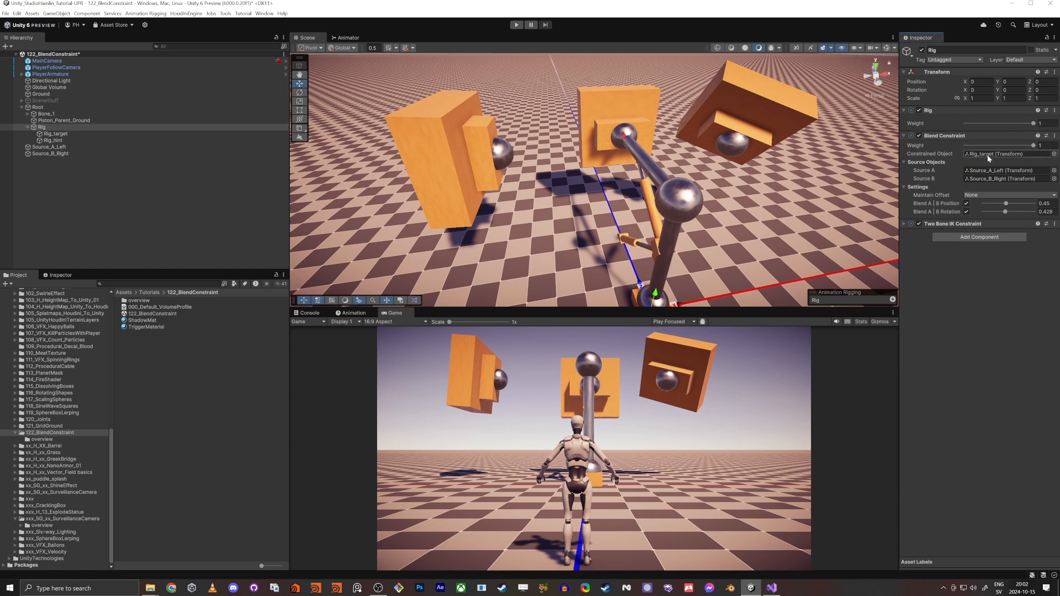
pyautogui.click(904, 224)
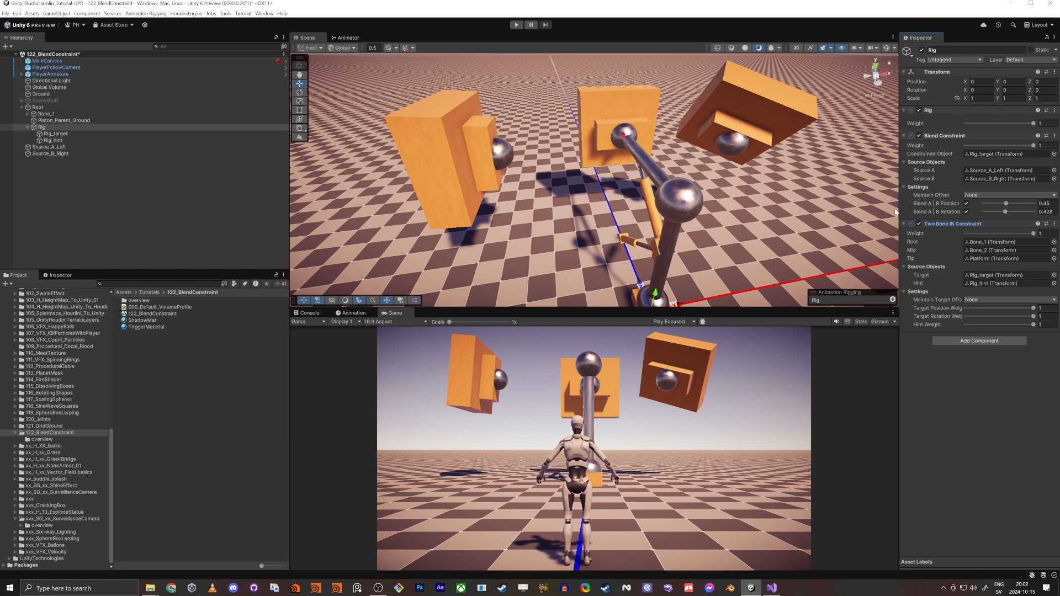
pyautogui.click(905, 224)
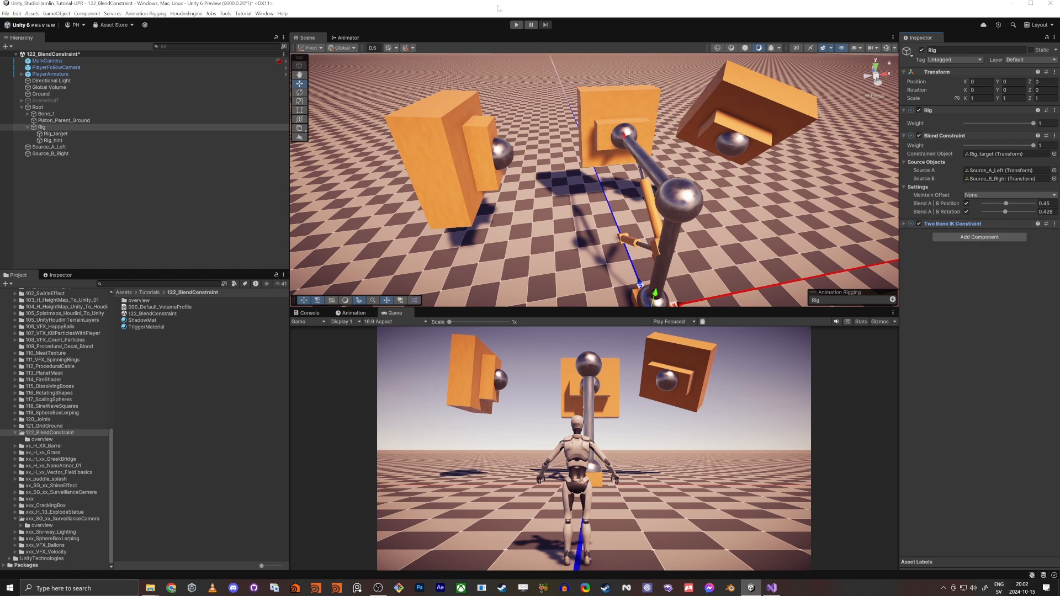
# Run the scene and test the Blend Constraint with Weight at 0 and 1, ending with both A | B blends at 1
pyautogui.hotkey('ctrl', 'p')
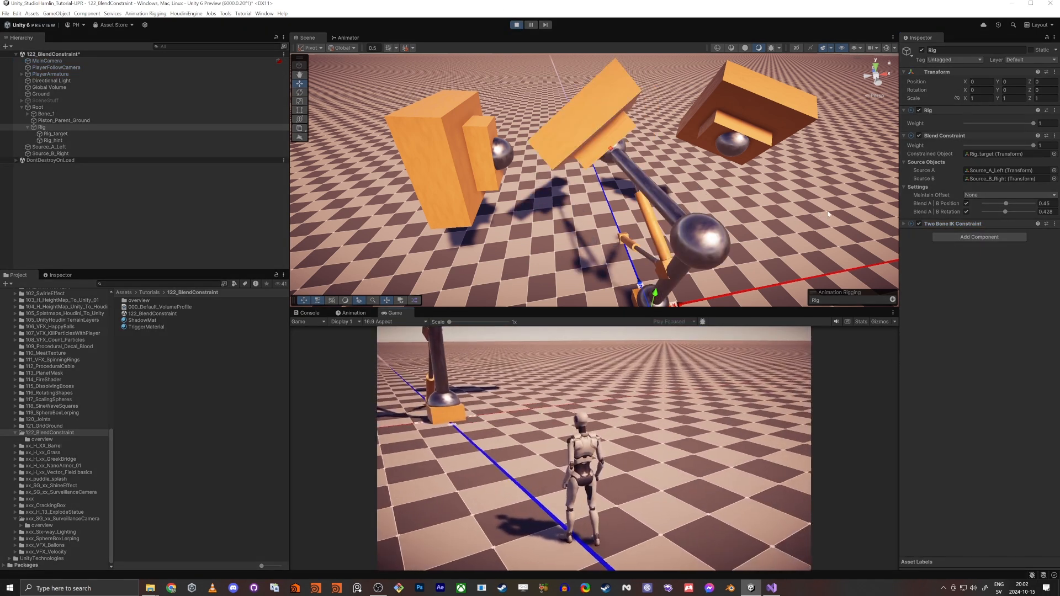
pyautogui.moveTo(1031, 146); pyautogui.dragTo(964, 151)
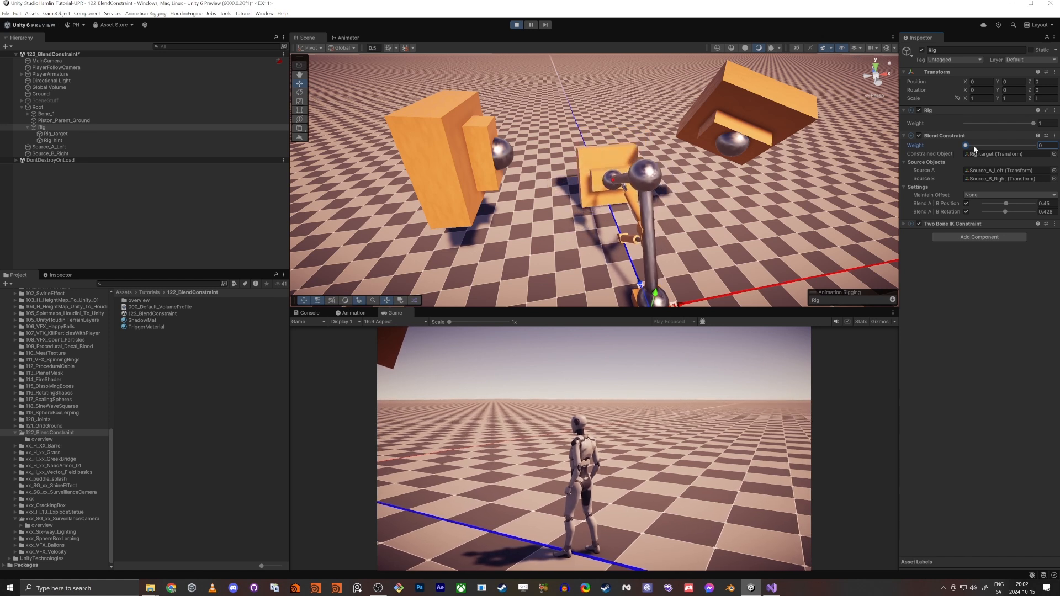
pyautogui.moveTo(969, 145); pyautogui.dragTo(1035, 147)
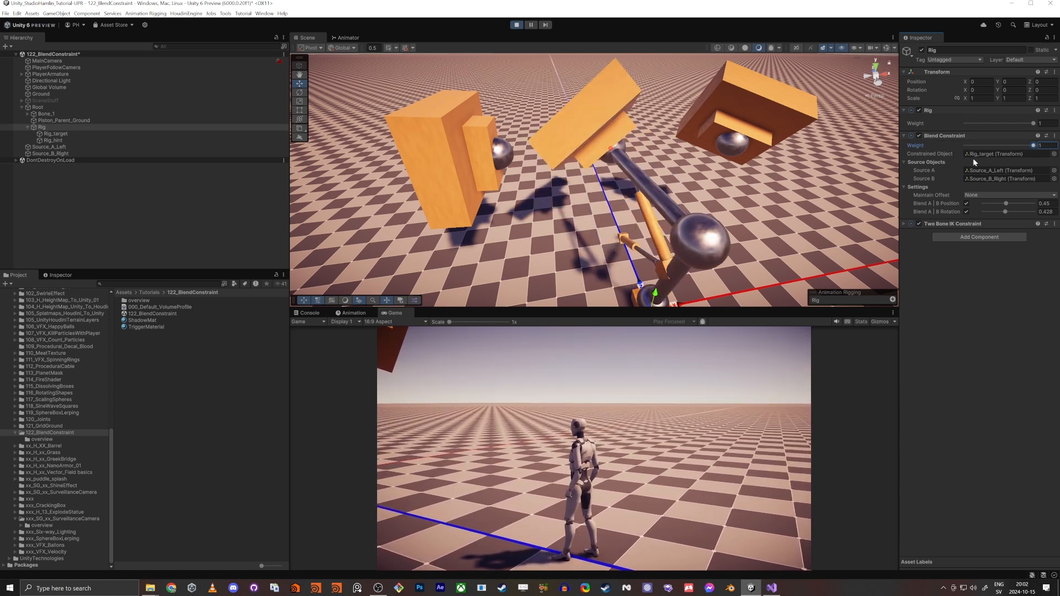
pyautogui.moveTo(1007, 204); pyautogui.dragTo(1036, 218)
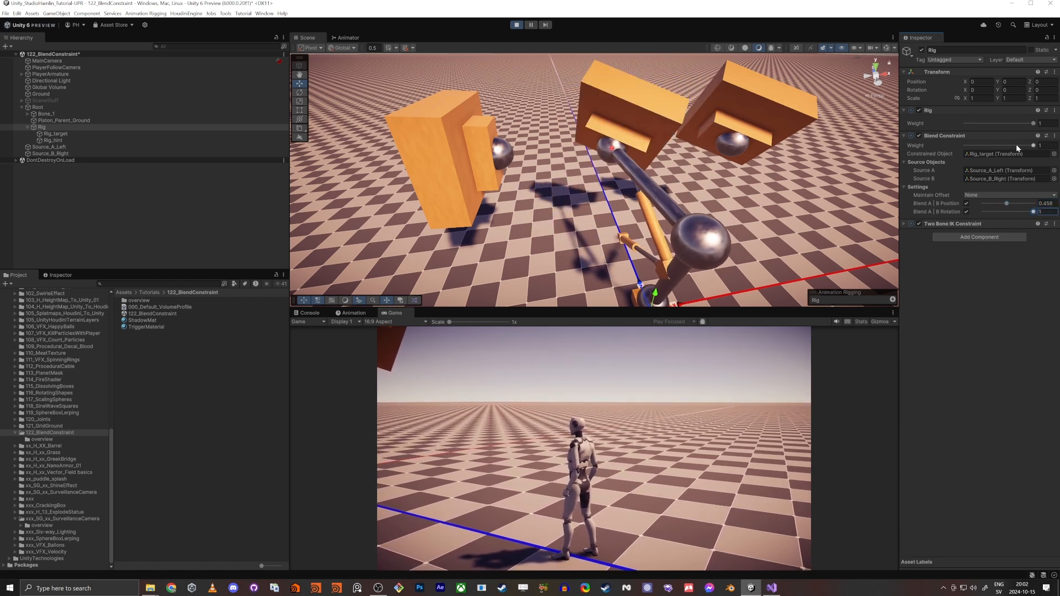
pyautogui.moveTo(1008, 203); pyautogui.dragTo(1043, 207)
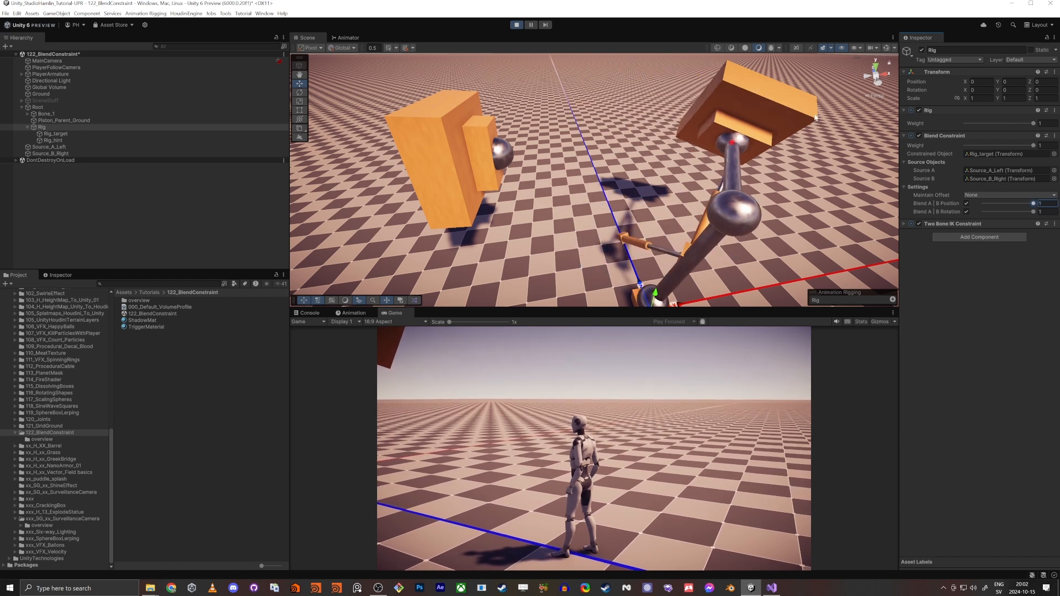
# Lower the Blend Constraint's Weight to about 0.55 and test both A | B blends at 0, ending at about 0.508 Position and 0.539 Rotation
pyautogui.moveTo(1030, 146); pyautogui.dragTo(1004, 148)
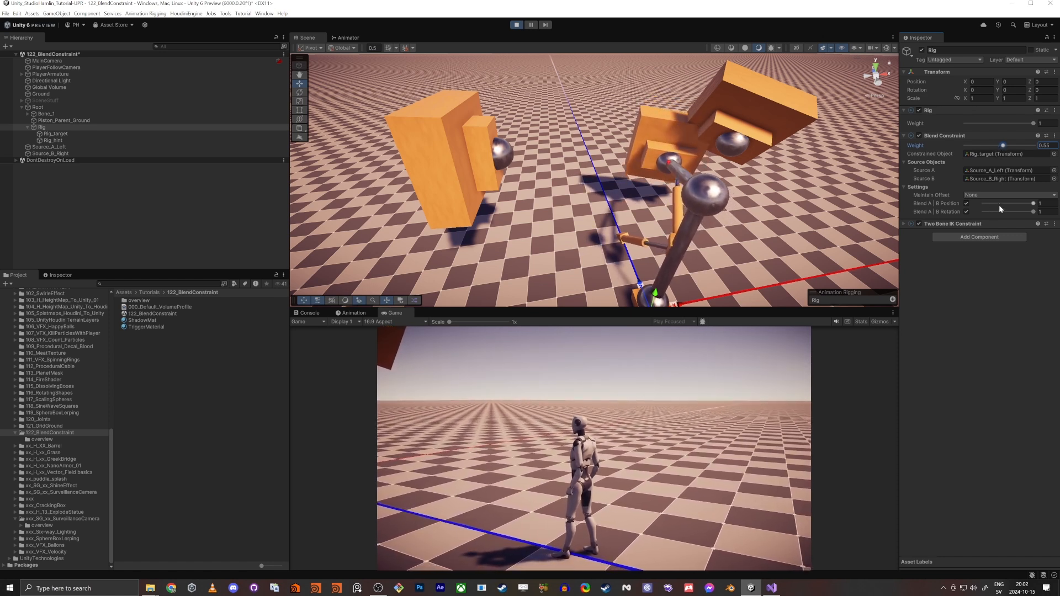
pyautogui.moveTo(1001, 204); pyautogui.dragTo(900, 212)
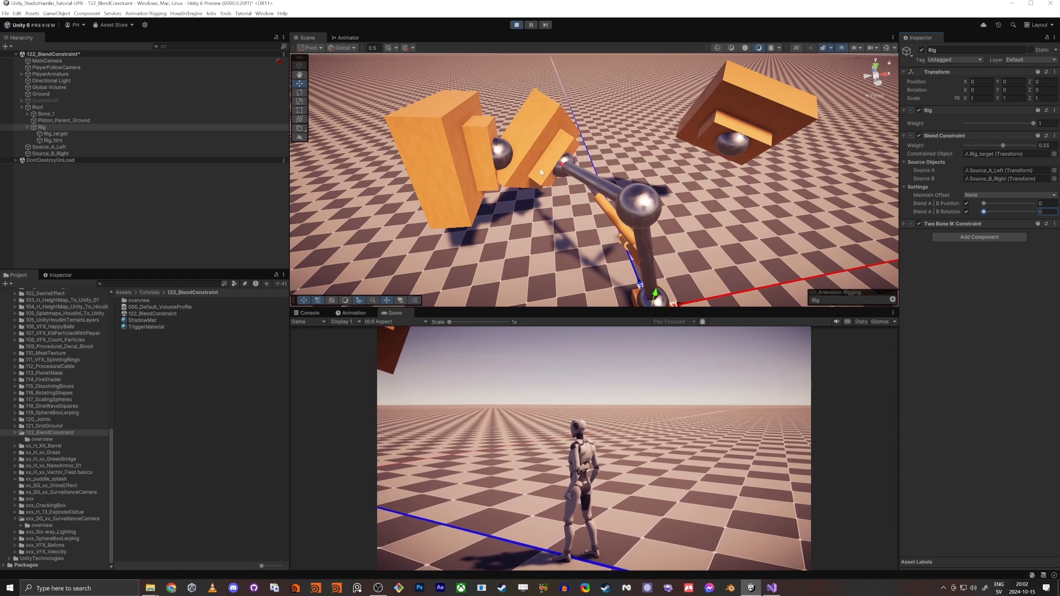
pyautogui.moveTo(984, 203); pyautogui.dragTo(1011, 211)
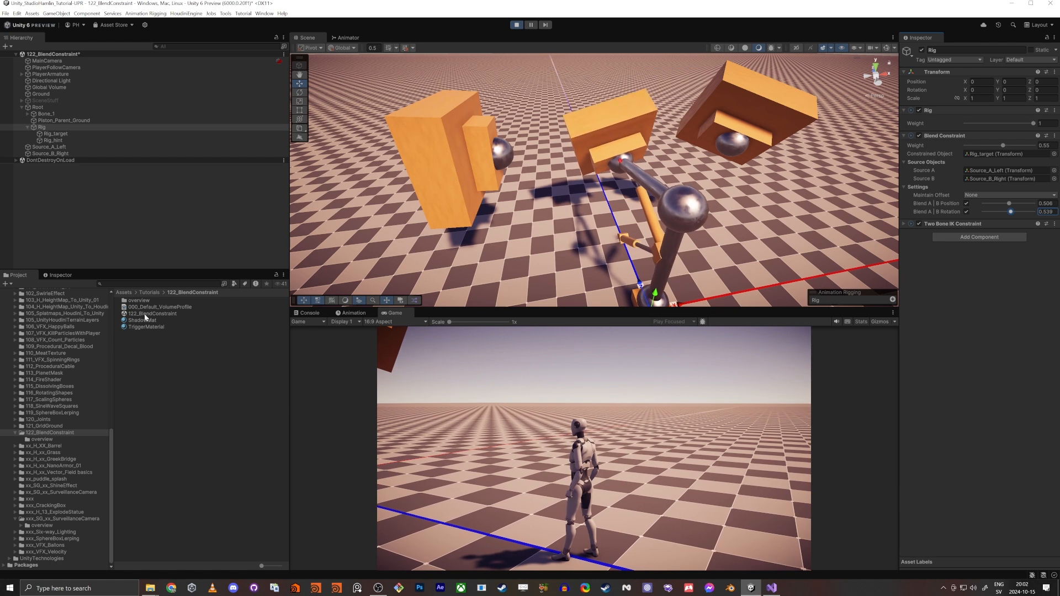
# Open the overview asset folder, then test the Rig's Blend Constraint with both A | B blends at 0 and Weight at 1
pyautogui.doubleClick(132, 301)
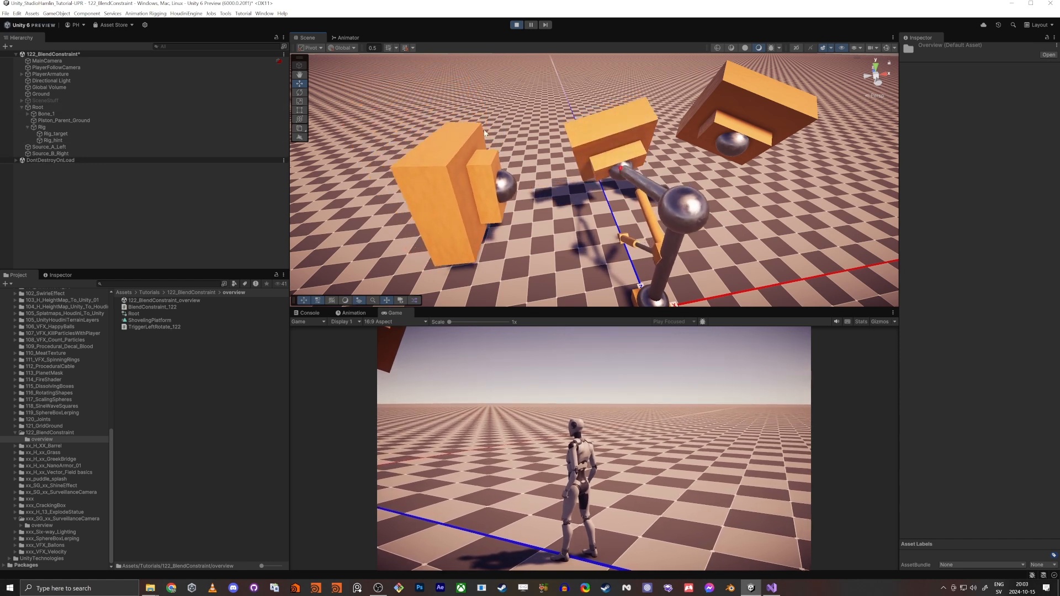
pyautogui.click(47, 126)
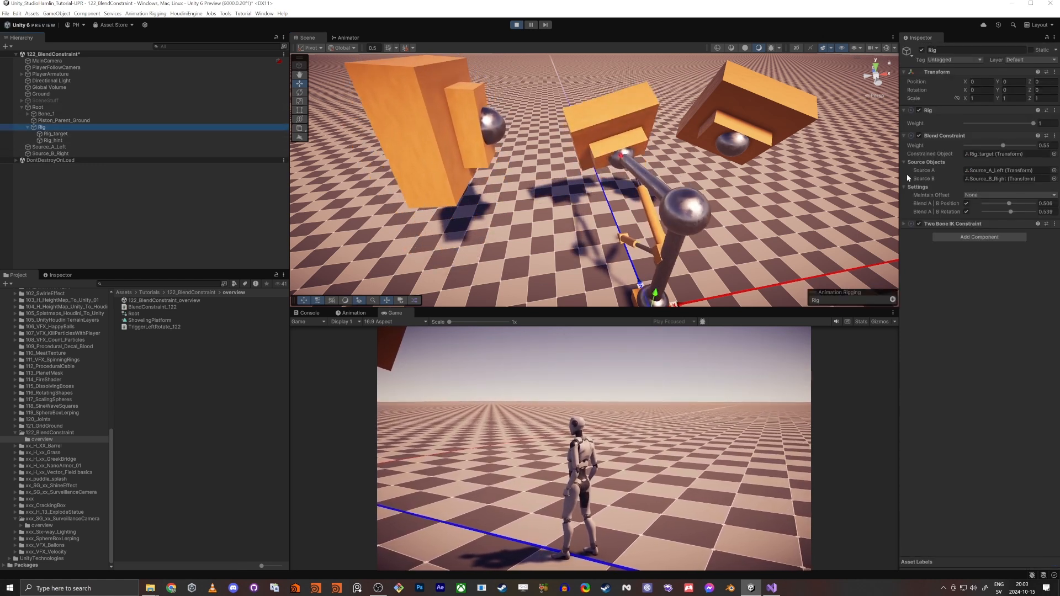
pyautogui.moveTo(1010, 204); pyautogui.dragTo(958, 212)
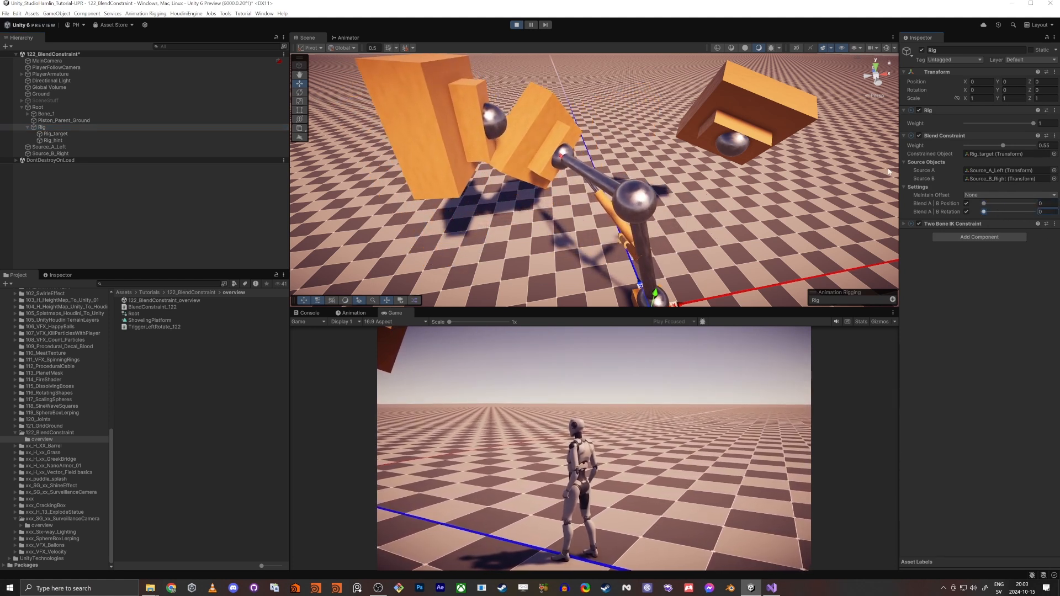
pyautogui.moveTo(1021, 146); pyautogui.dragTo(1044, 146)
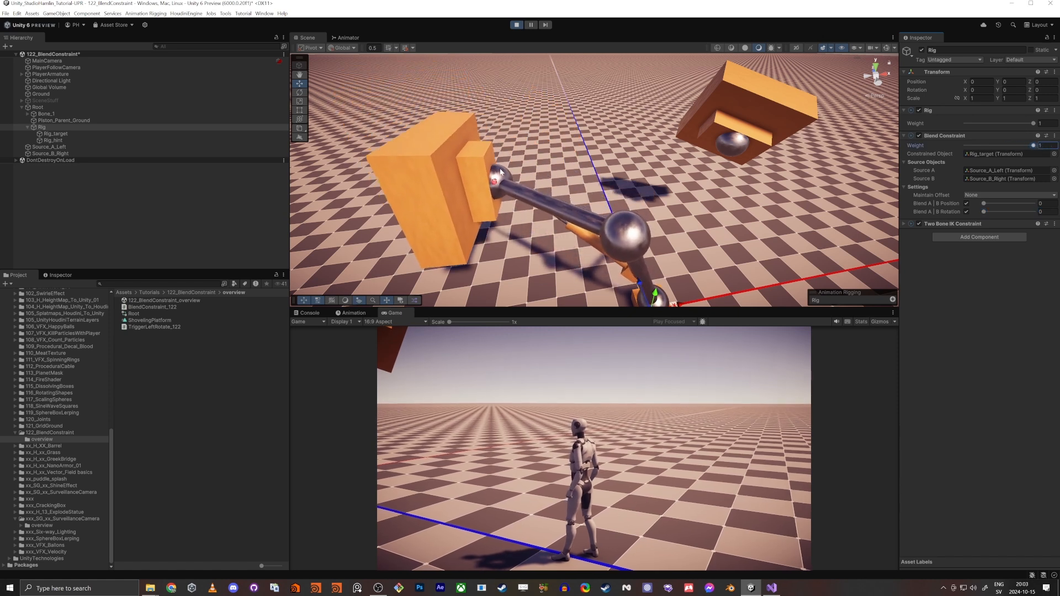
# Disable the Mesh Renderer on both Source_A_Left and Source_B_Right
pyautogui.click(44, 147)
pyautogui.keyDown('shift'); pyautogui.click(46, 154); pyautogui.keyUp('shift')
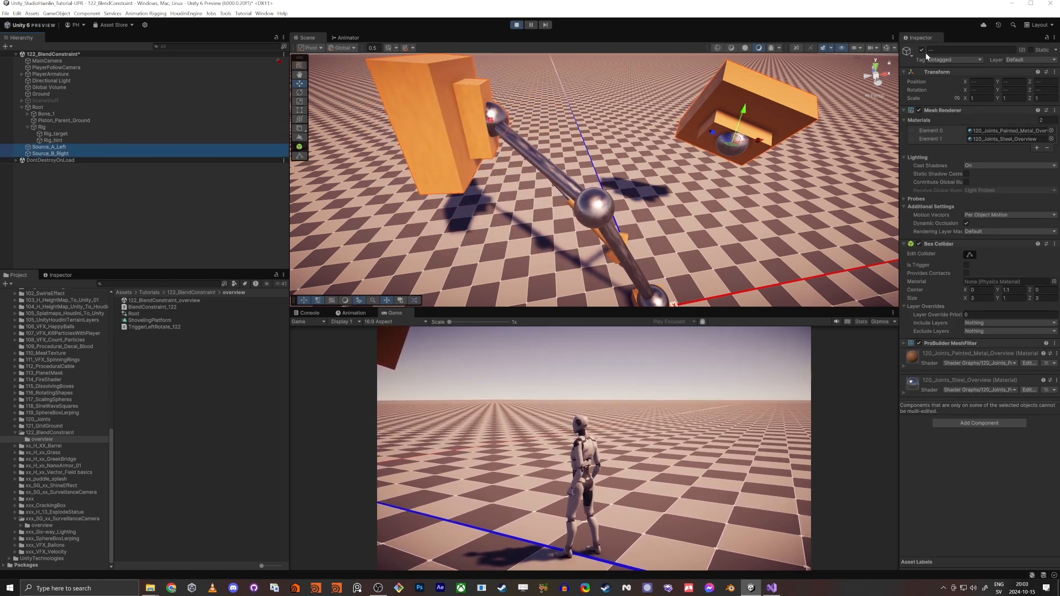
pyautogui.click(919, 110)
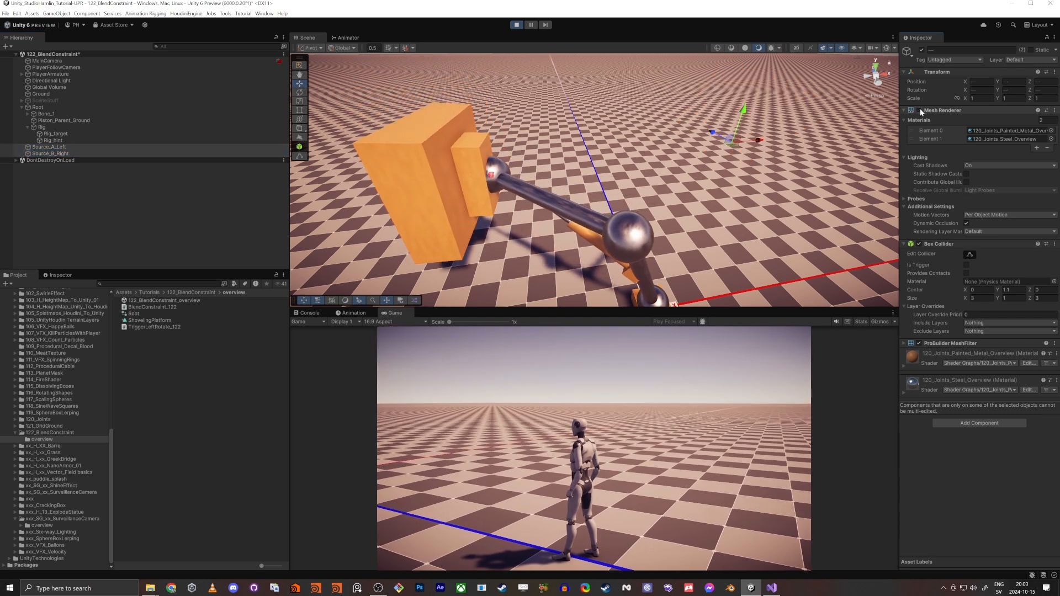
# Test the Rig's Blend Constraint with A | B Position and Rotation at 1, ending with Weight at 0
pyautogui.click(64, 134)
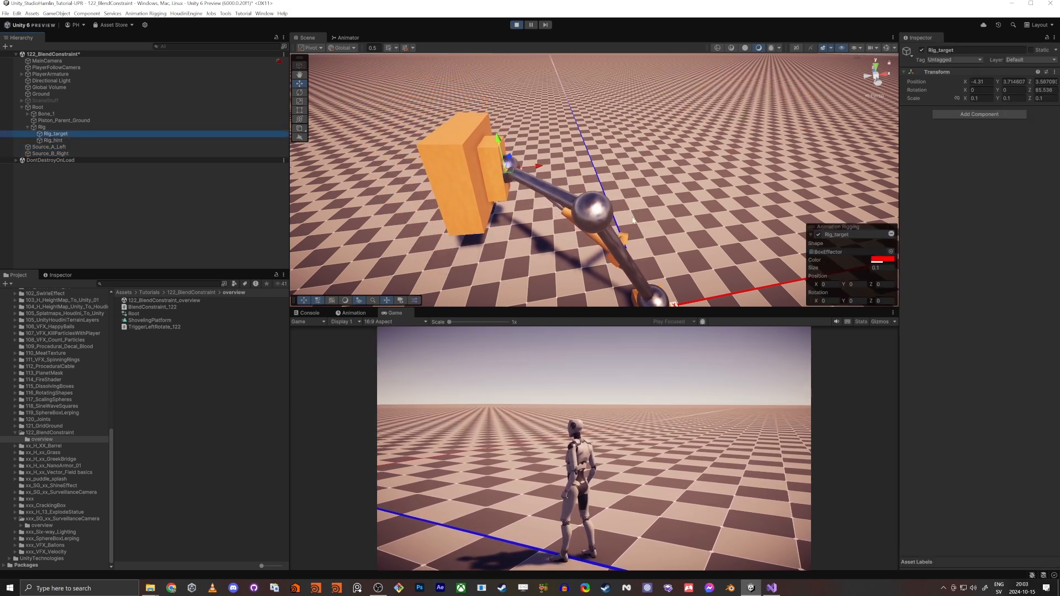
pyautogui.click(46, 128)
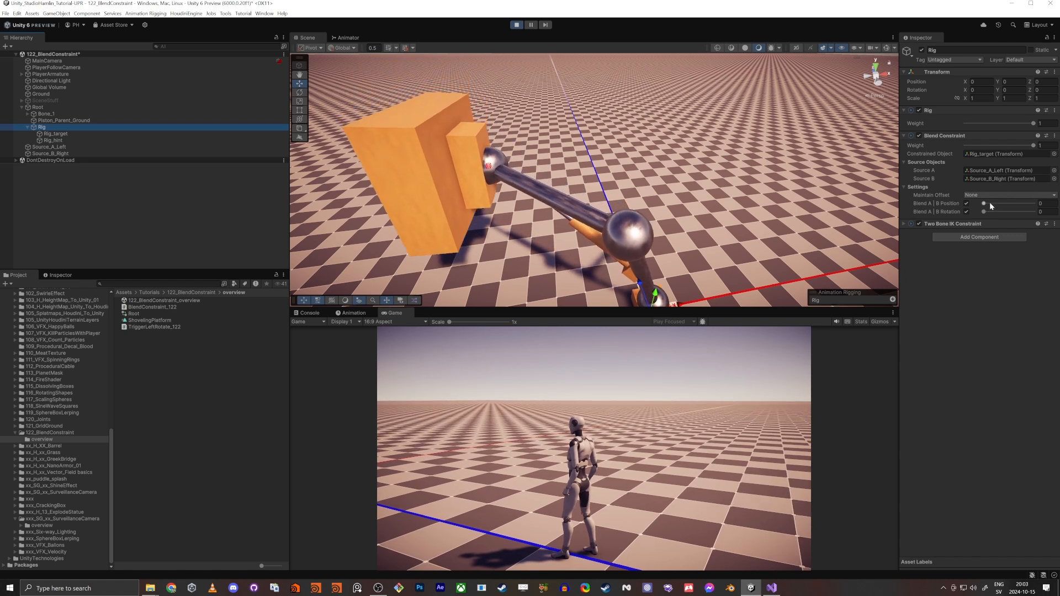
pyautogui.moveTo(989, 202); pyautogui.dragTo(1035, 212)
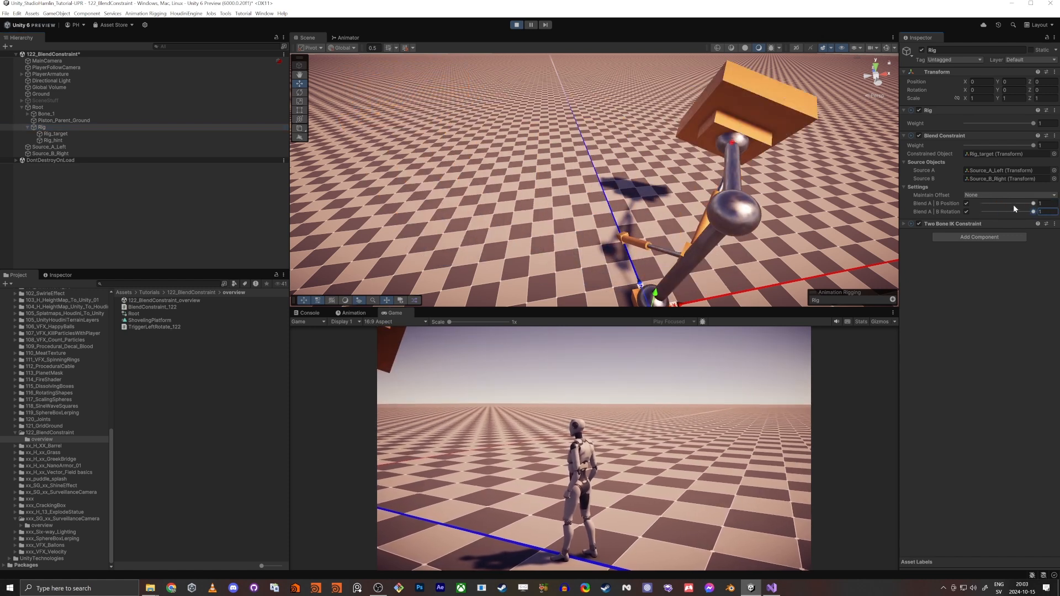
pyautogui.moveTo(1030, 146); pyautogui.dragTo(966, 146)
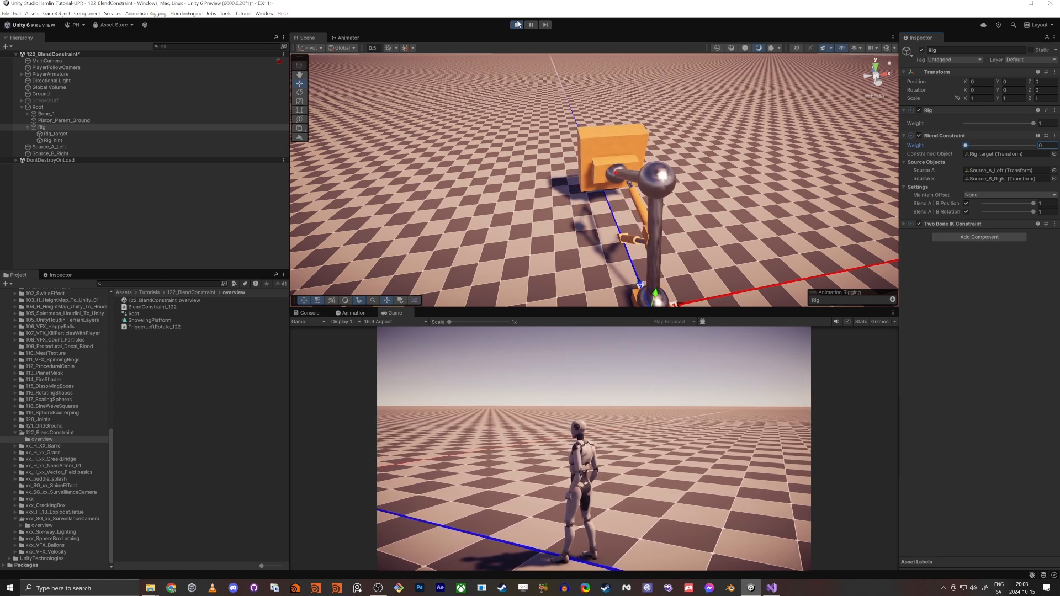
# Activate the SceneStuff object so its block stairs and trigger areas are part of the running scene
pyautogui.click(67, 100)
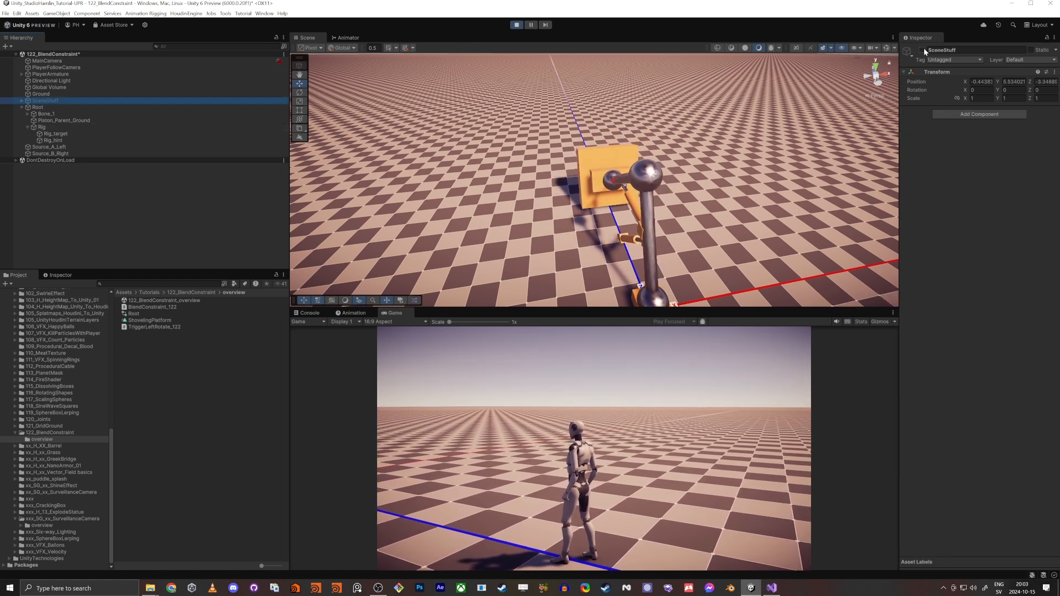
pyautogui.click(923, 49)
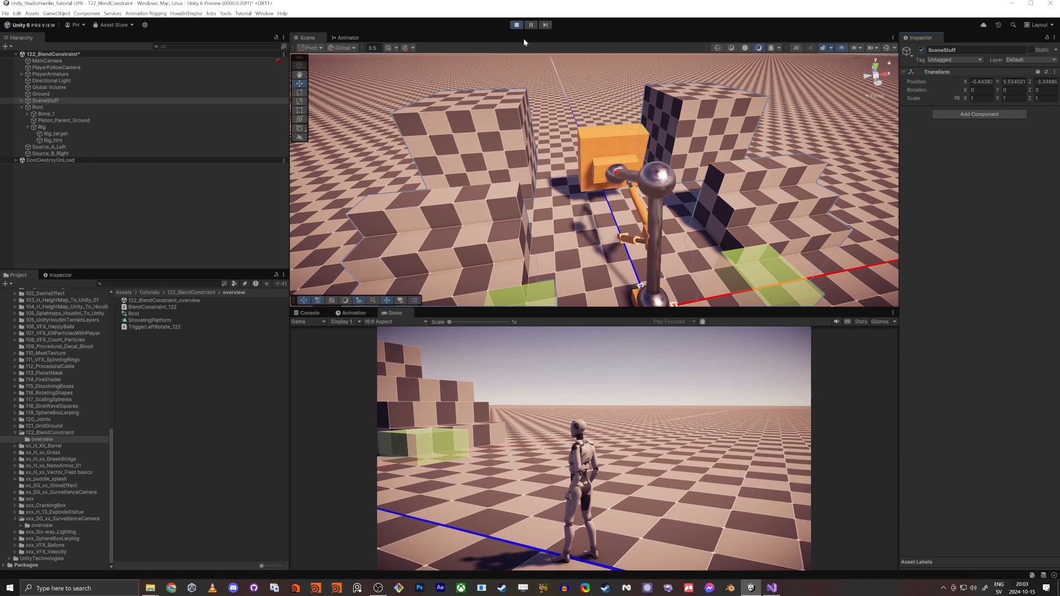
pyautogui.moveTo(562, 120); pyautogui.dragTo(568, 156, button='right')
pyautogui.scroll(-3, 537, 84)
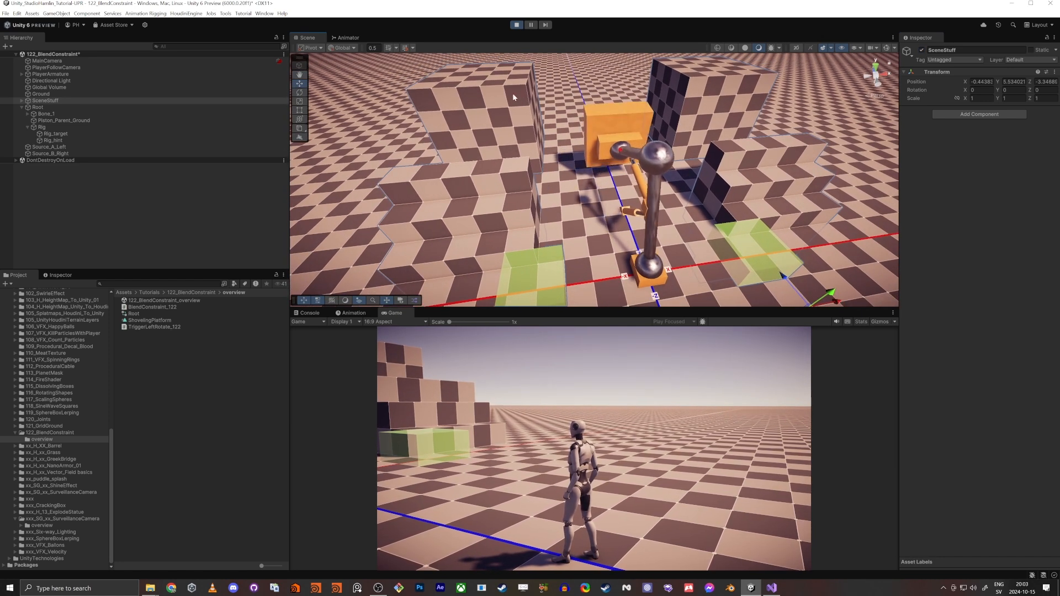
# Stop play mode and save the 122_BlendConstraint scene
pyautogui.click(517, 24)
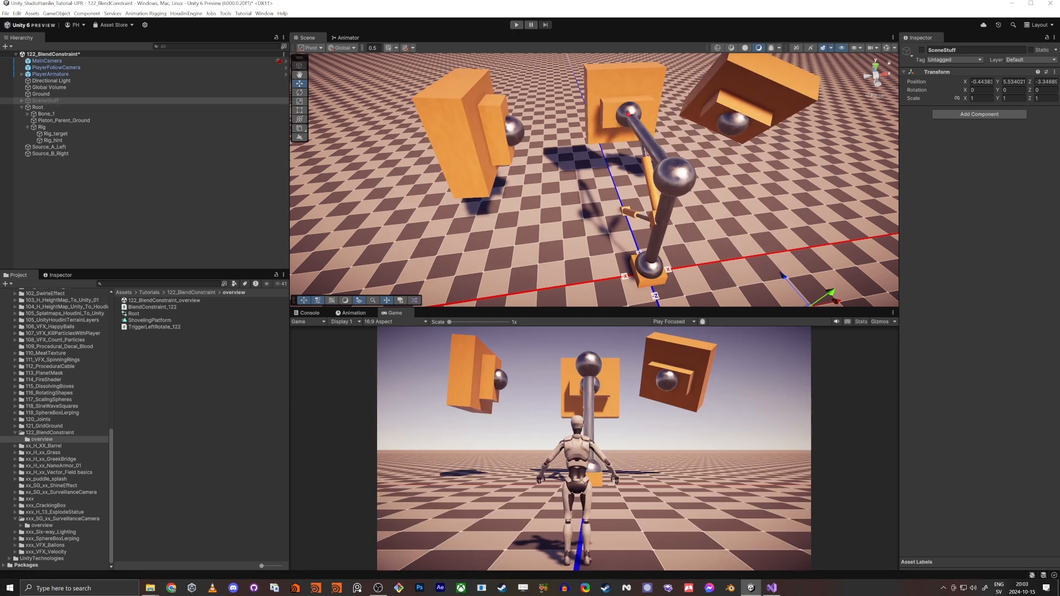
pyautogui.rightClick(59, 54)
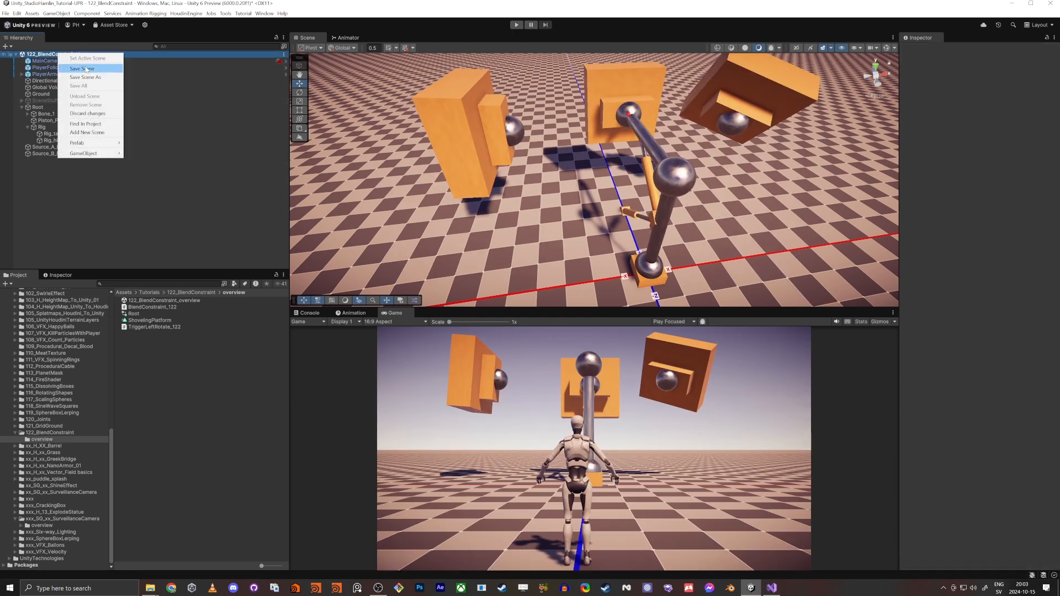
pyautogui.click(86, 69)
# Open and run the 122_BlendConstraint_overview scene, taking the character through the left trigger and up the blocks onto the arm's platform
pyautogui.click(159, 301)
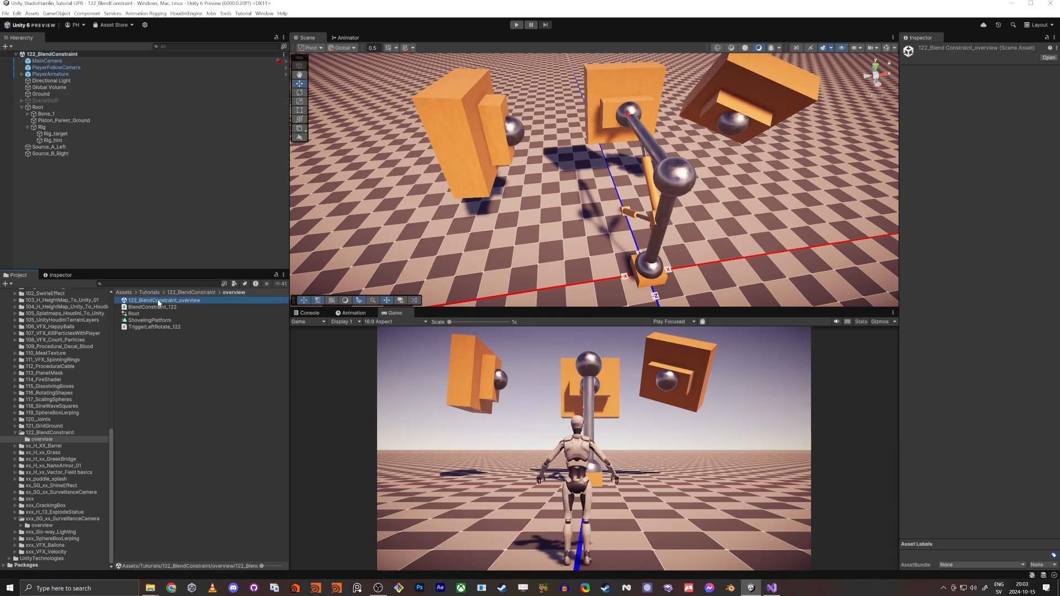
pyautogui.click(516, 25)
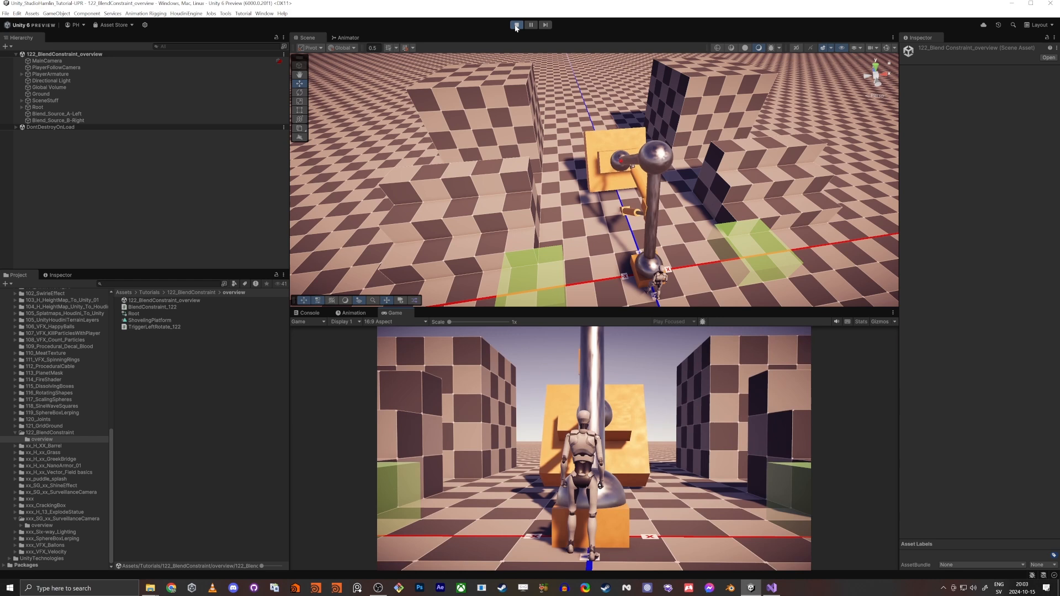
pyautogui.press('a')
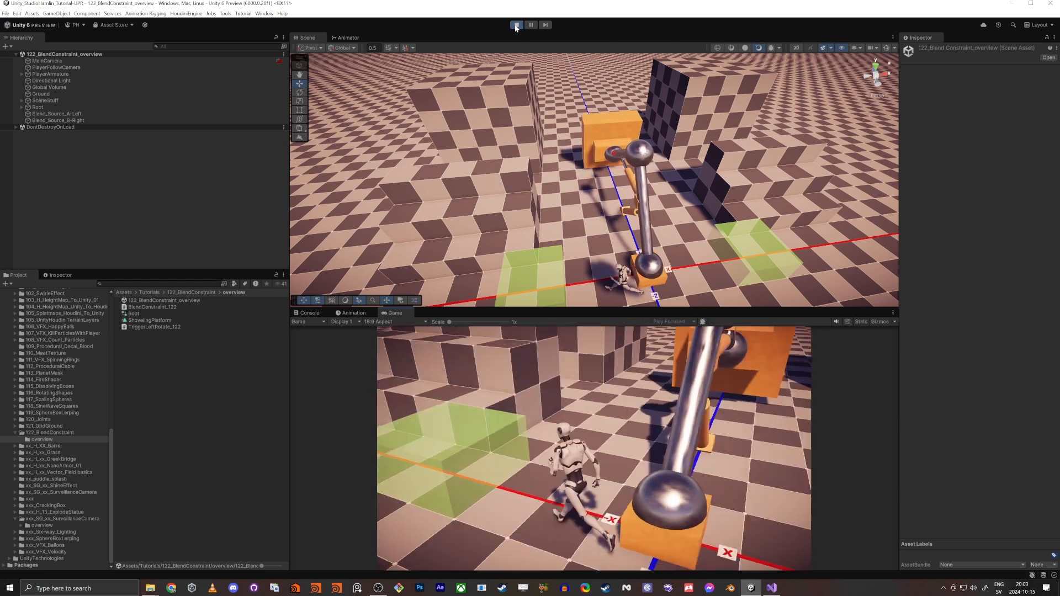
pyautogui.press('a')
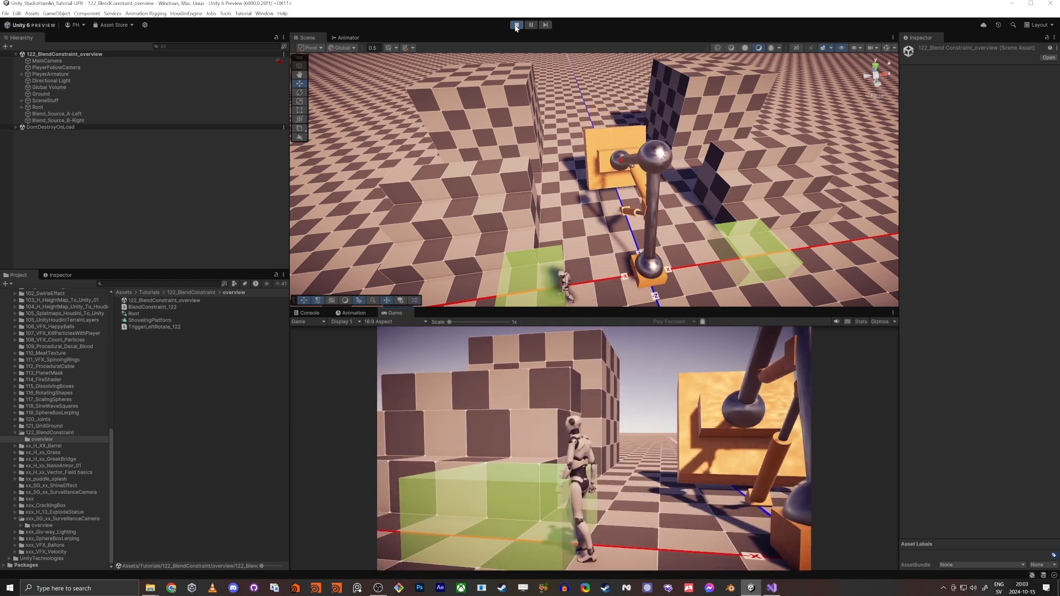
pyautogui.press('w')
pyautogui.press('w')
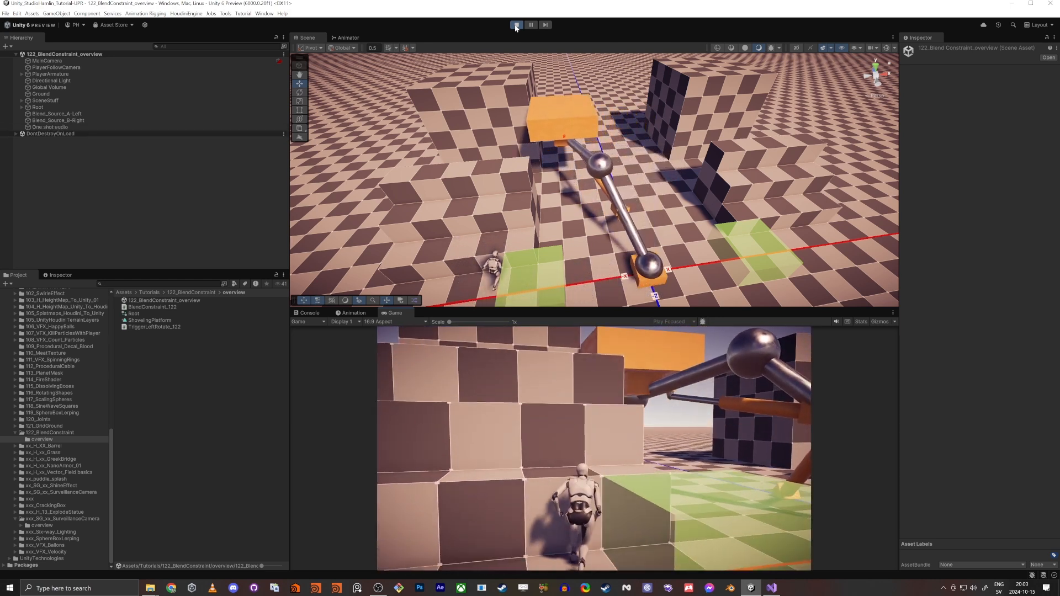
pyautogui.press('w')
pyautogui.press('space')
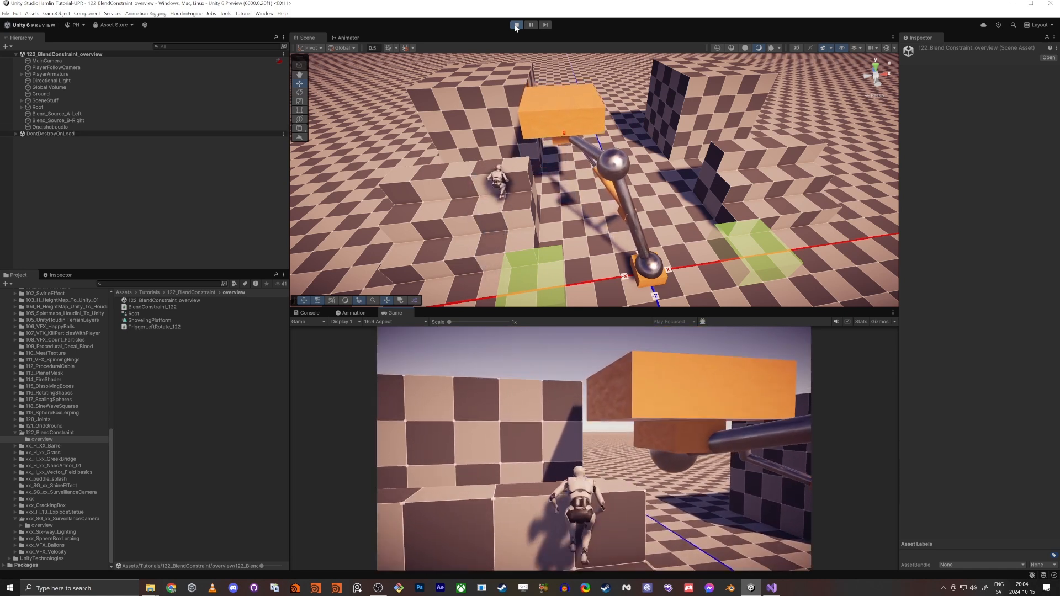
pyautogui.press('space')
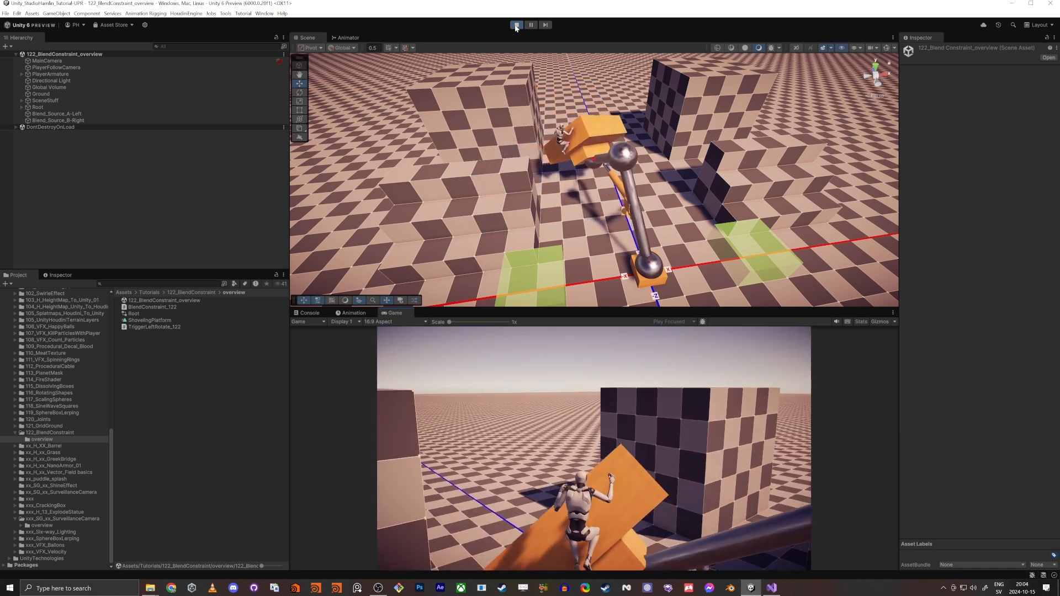
# Run the character past the arm's base to the right trigger and jump up the right-hand blocks
pyautogui.press('w')
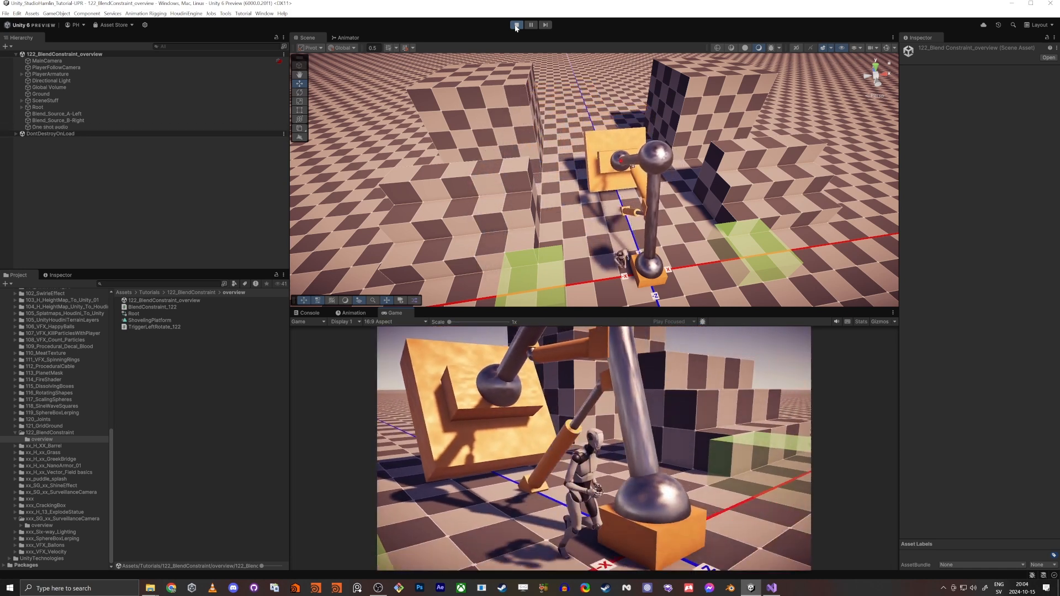
pyautogui.press('space')
pyautogui.press('space')
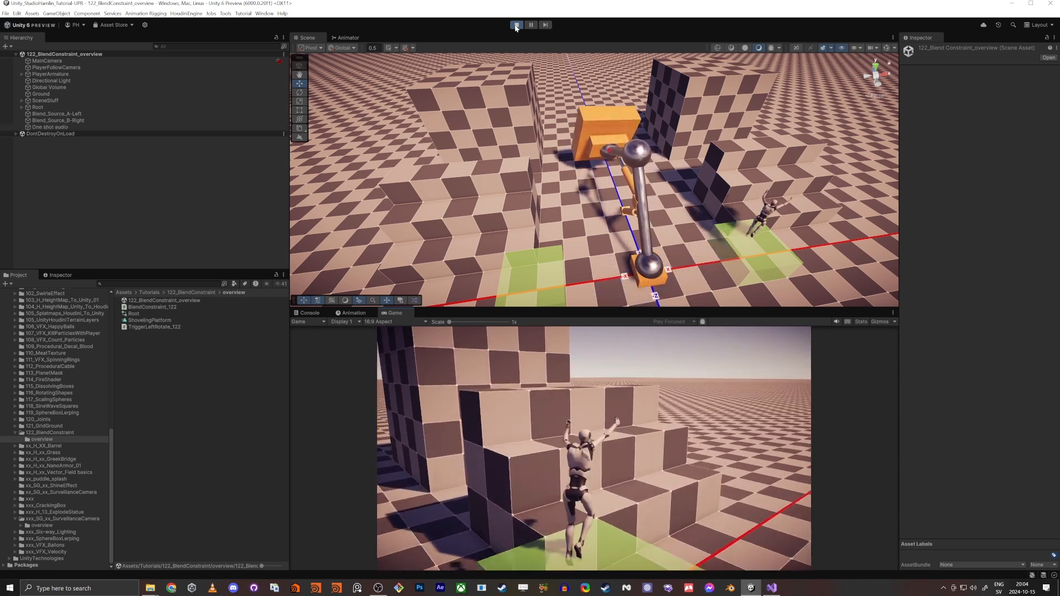
pyautogui.press('space')
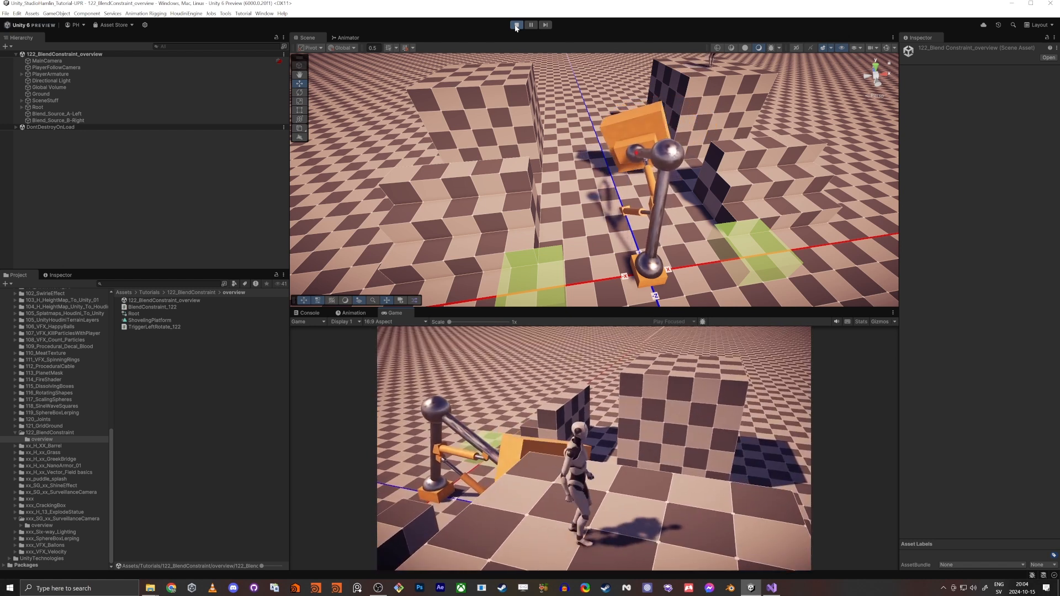
# Walk the character around the top of the right-hand blocks to watch the arm move its platform
pyautogui.press('w')
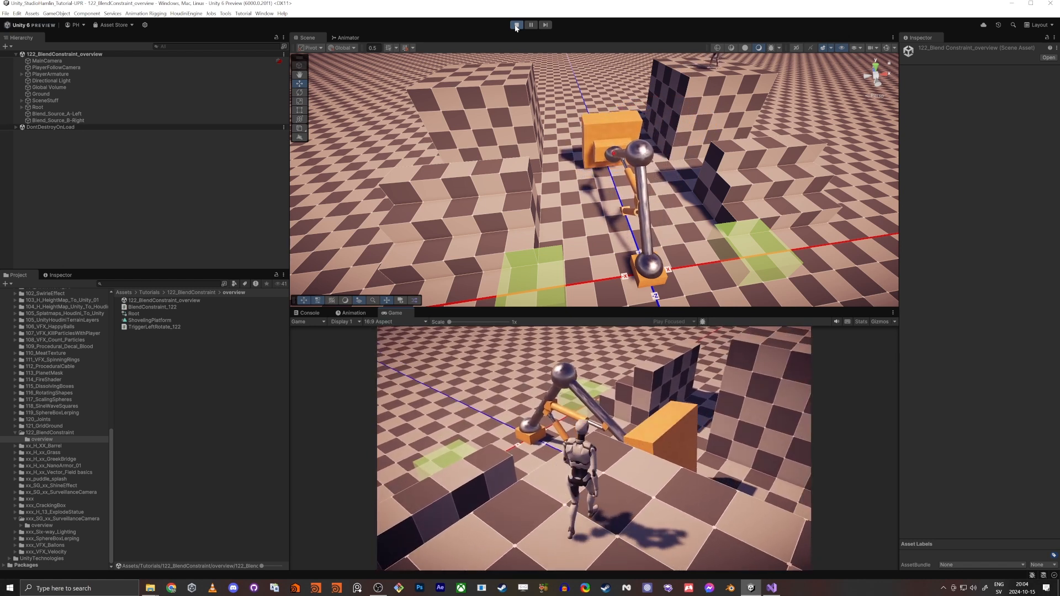
pyautogui.press('w')
pyautogui.press('w')
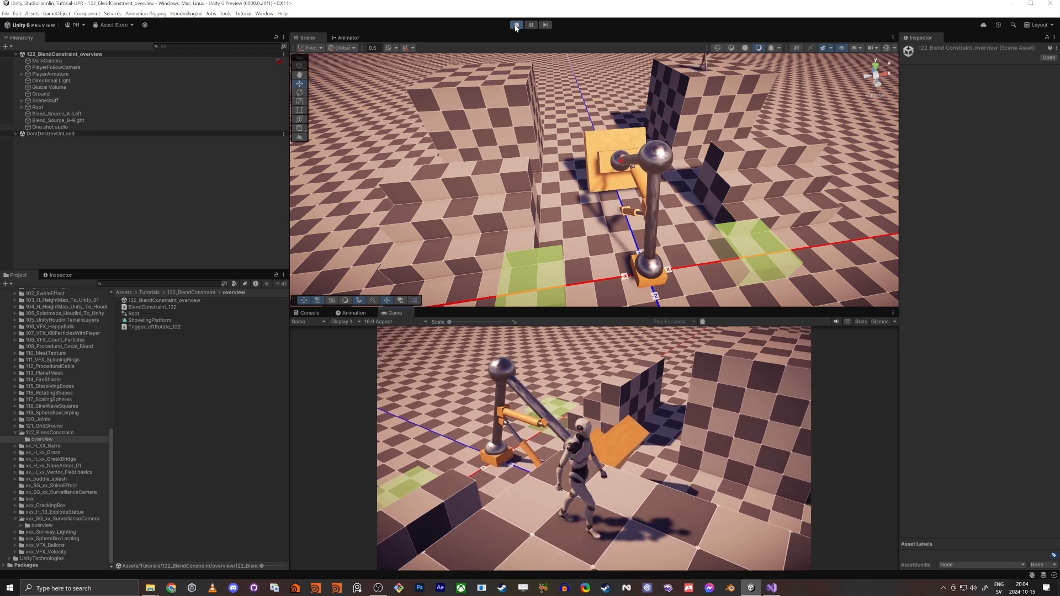
pyautogui.press('s')
pyautogui.press('d')
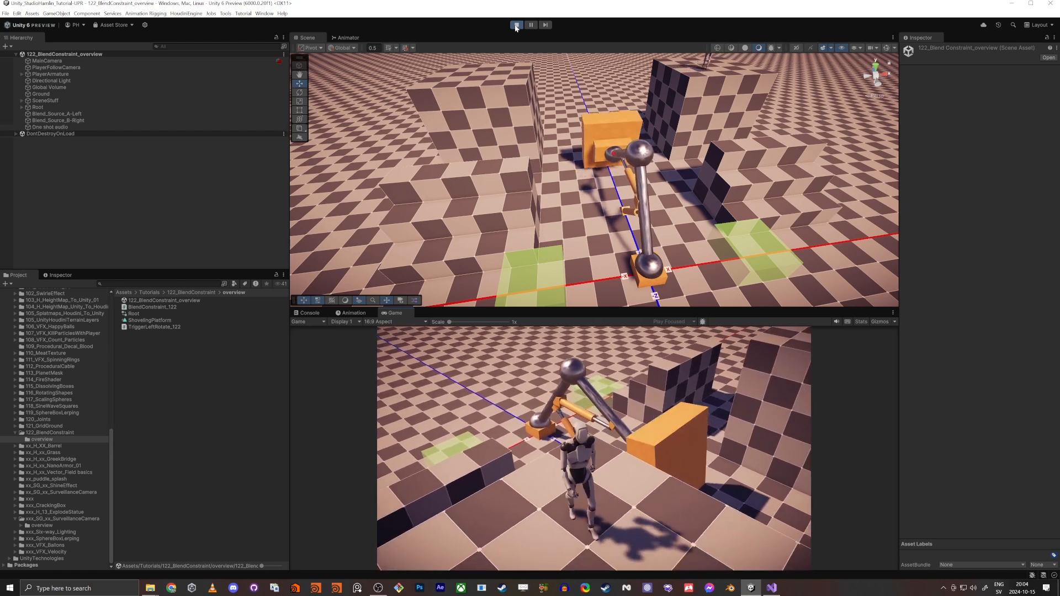